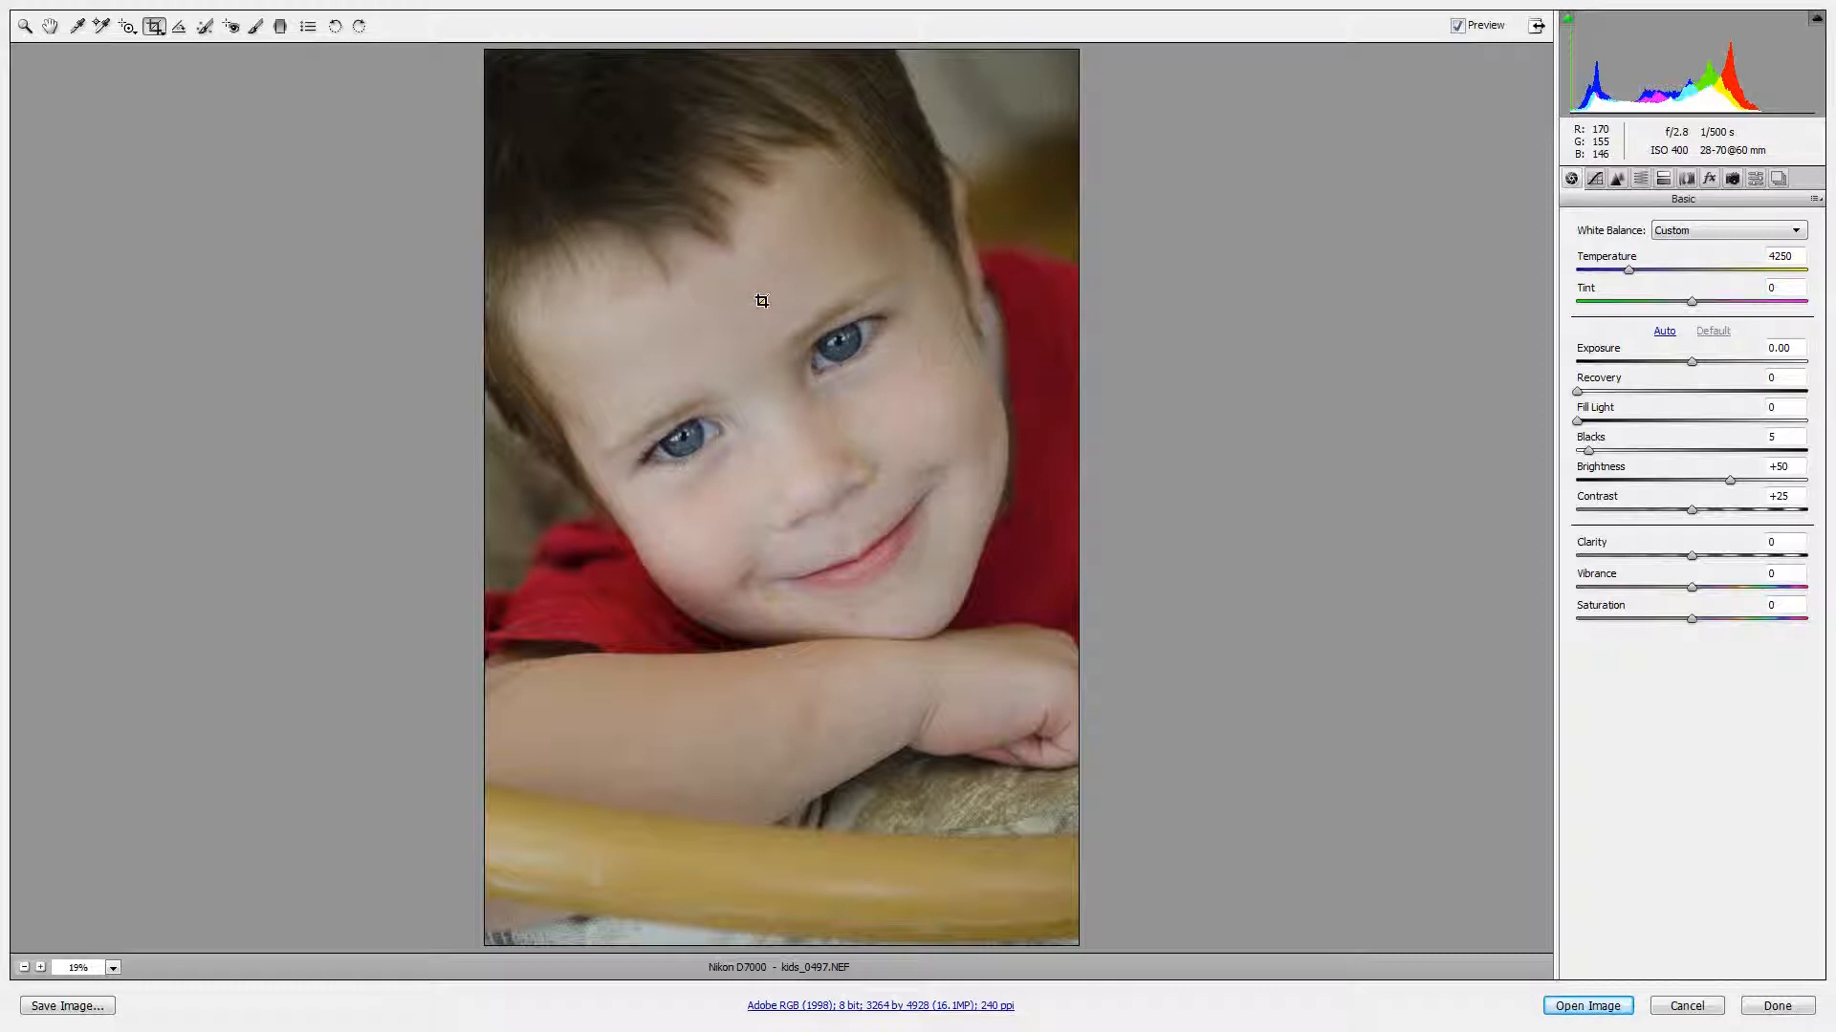
Try a portrait and a landscape crop at the 2 to 3 ratio around the boy's face, and clear each one.
right_click(761, 301)
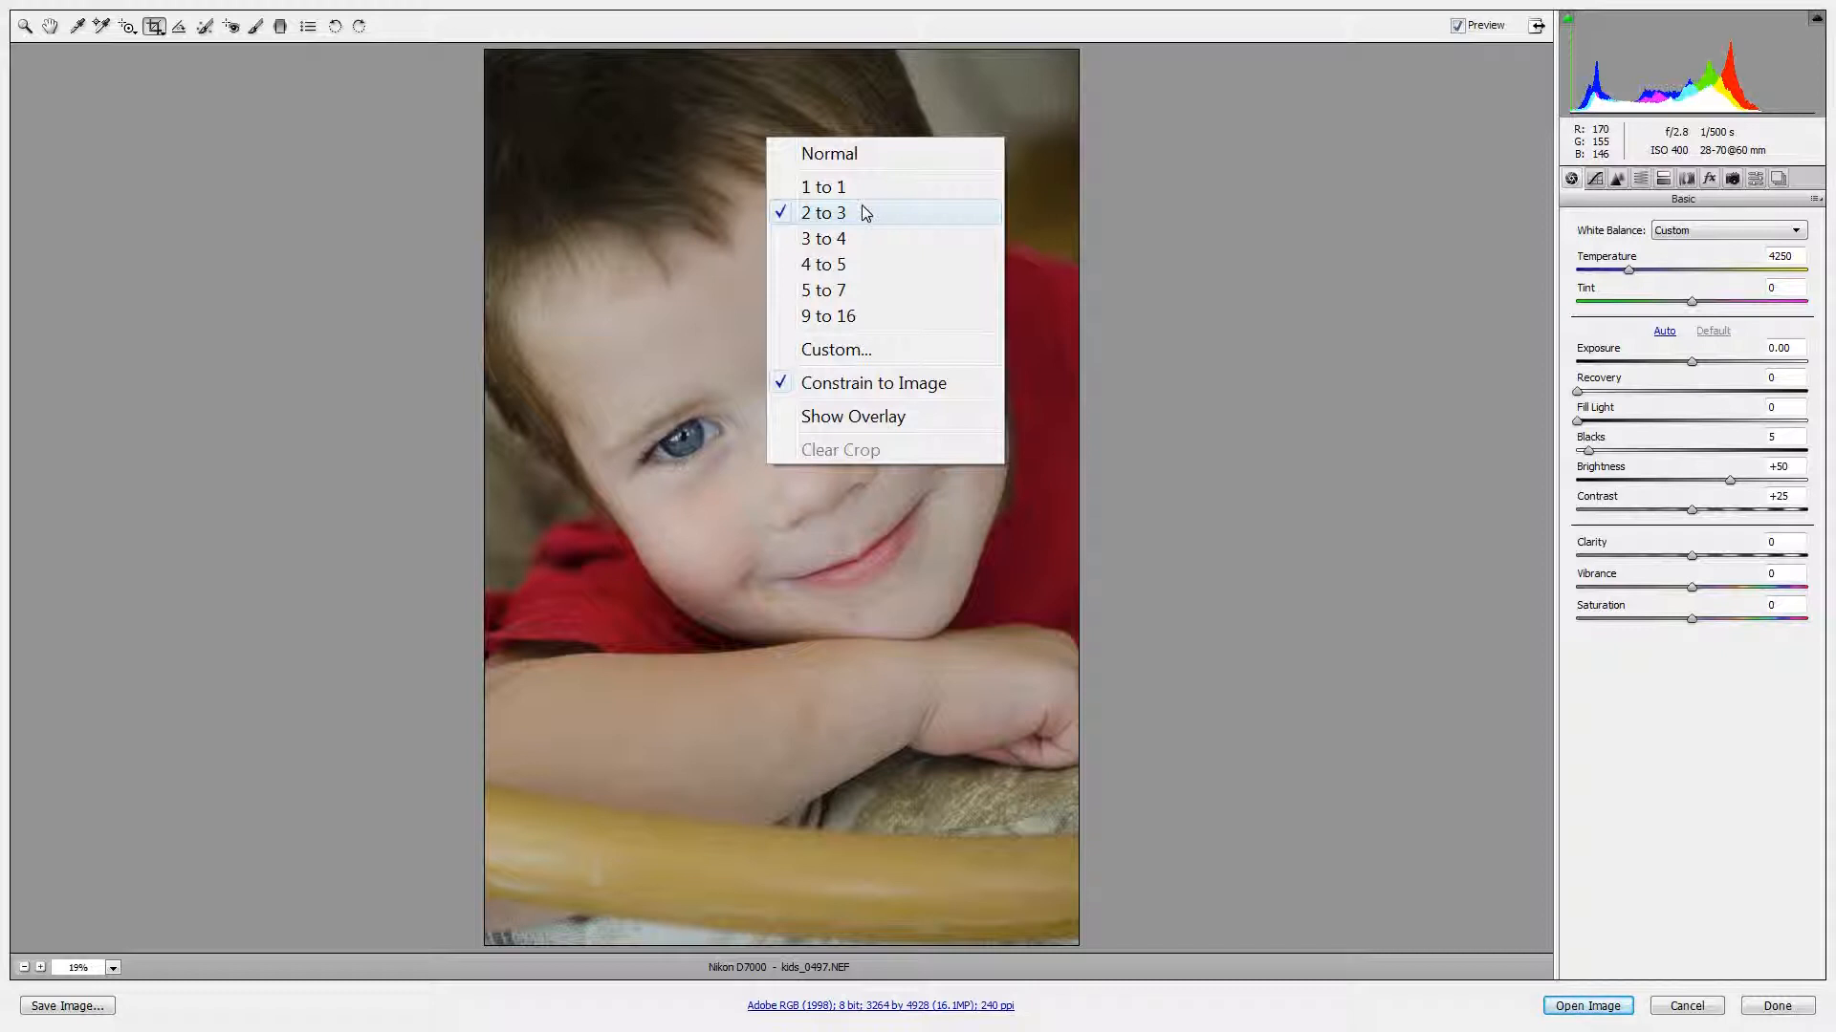
click(671, 276)
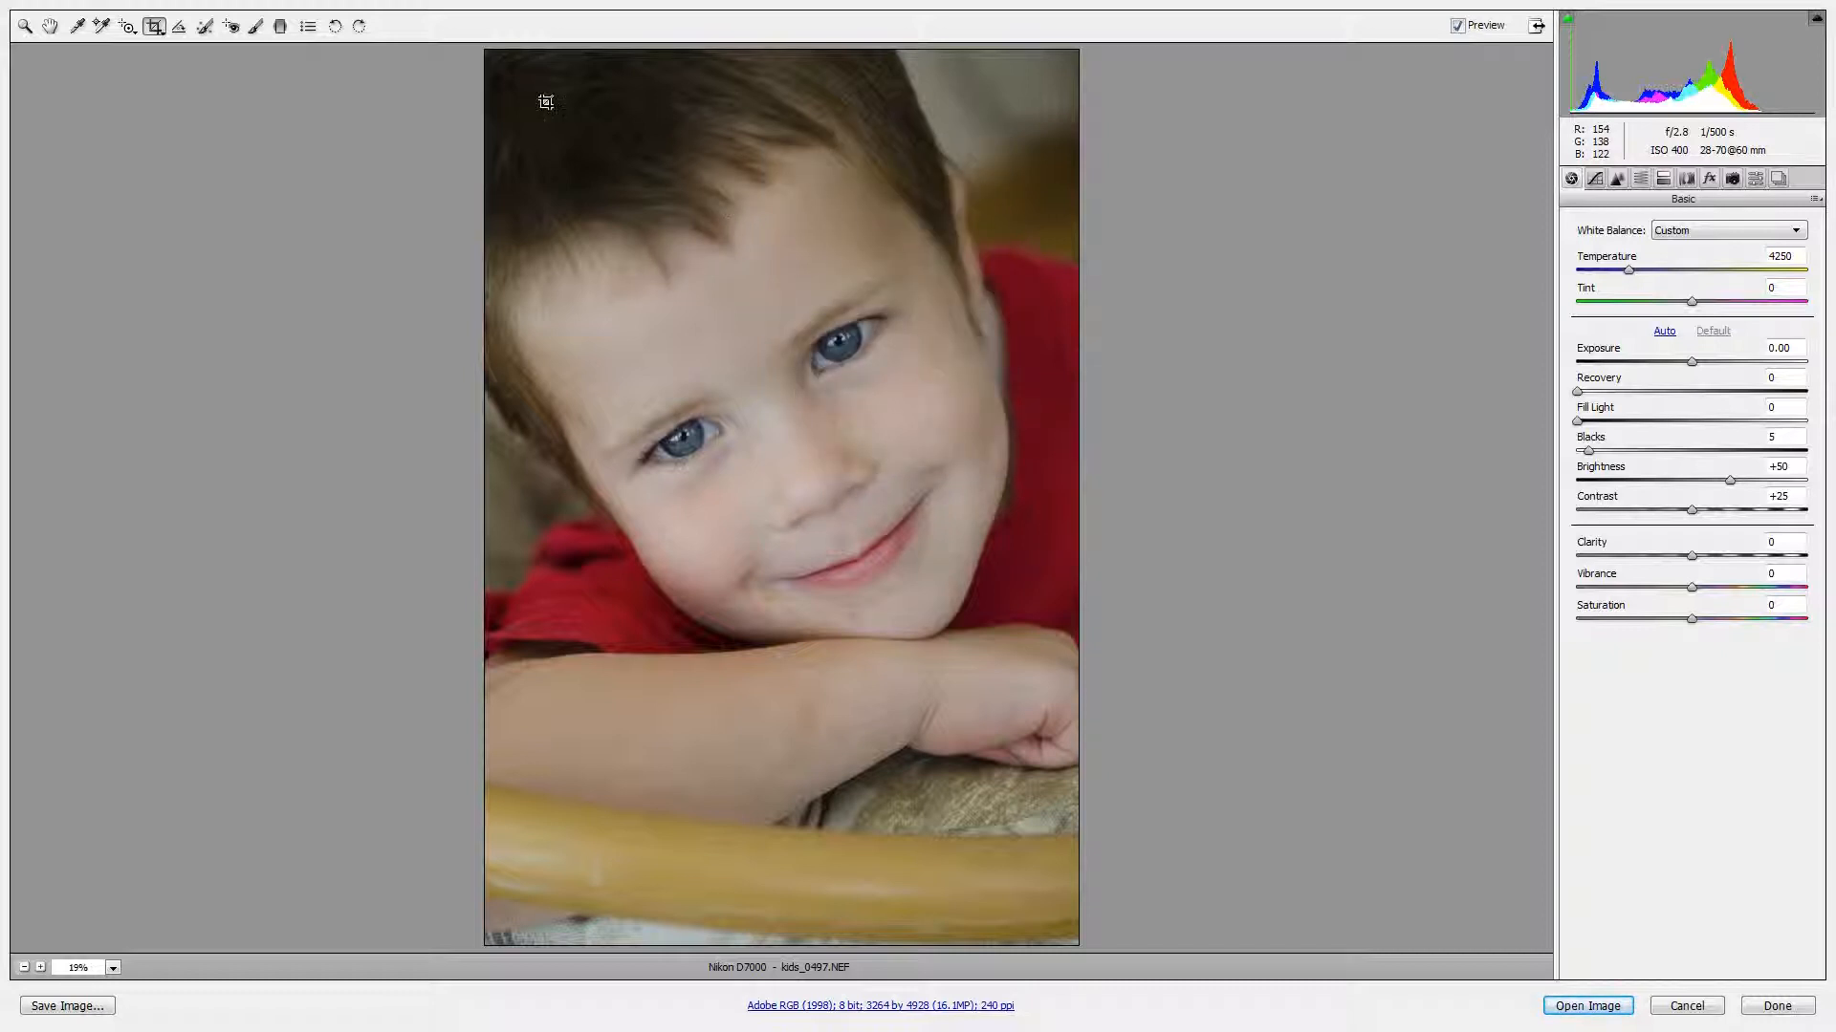
drag(546, 101, 986, 782)
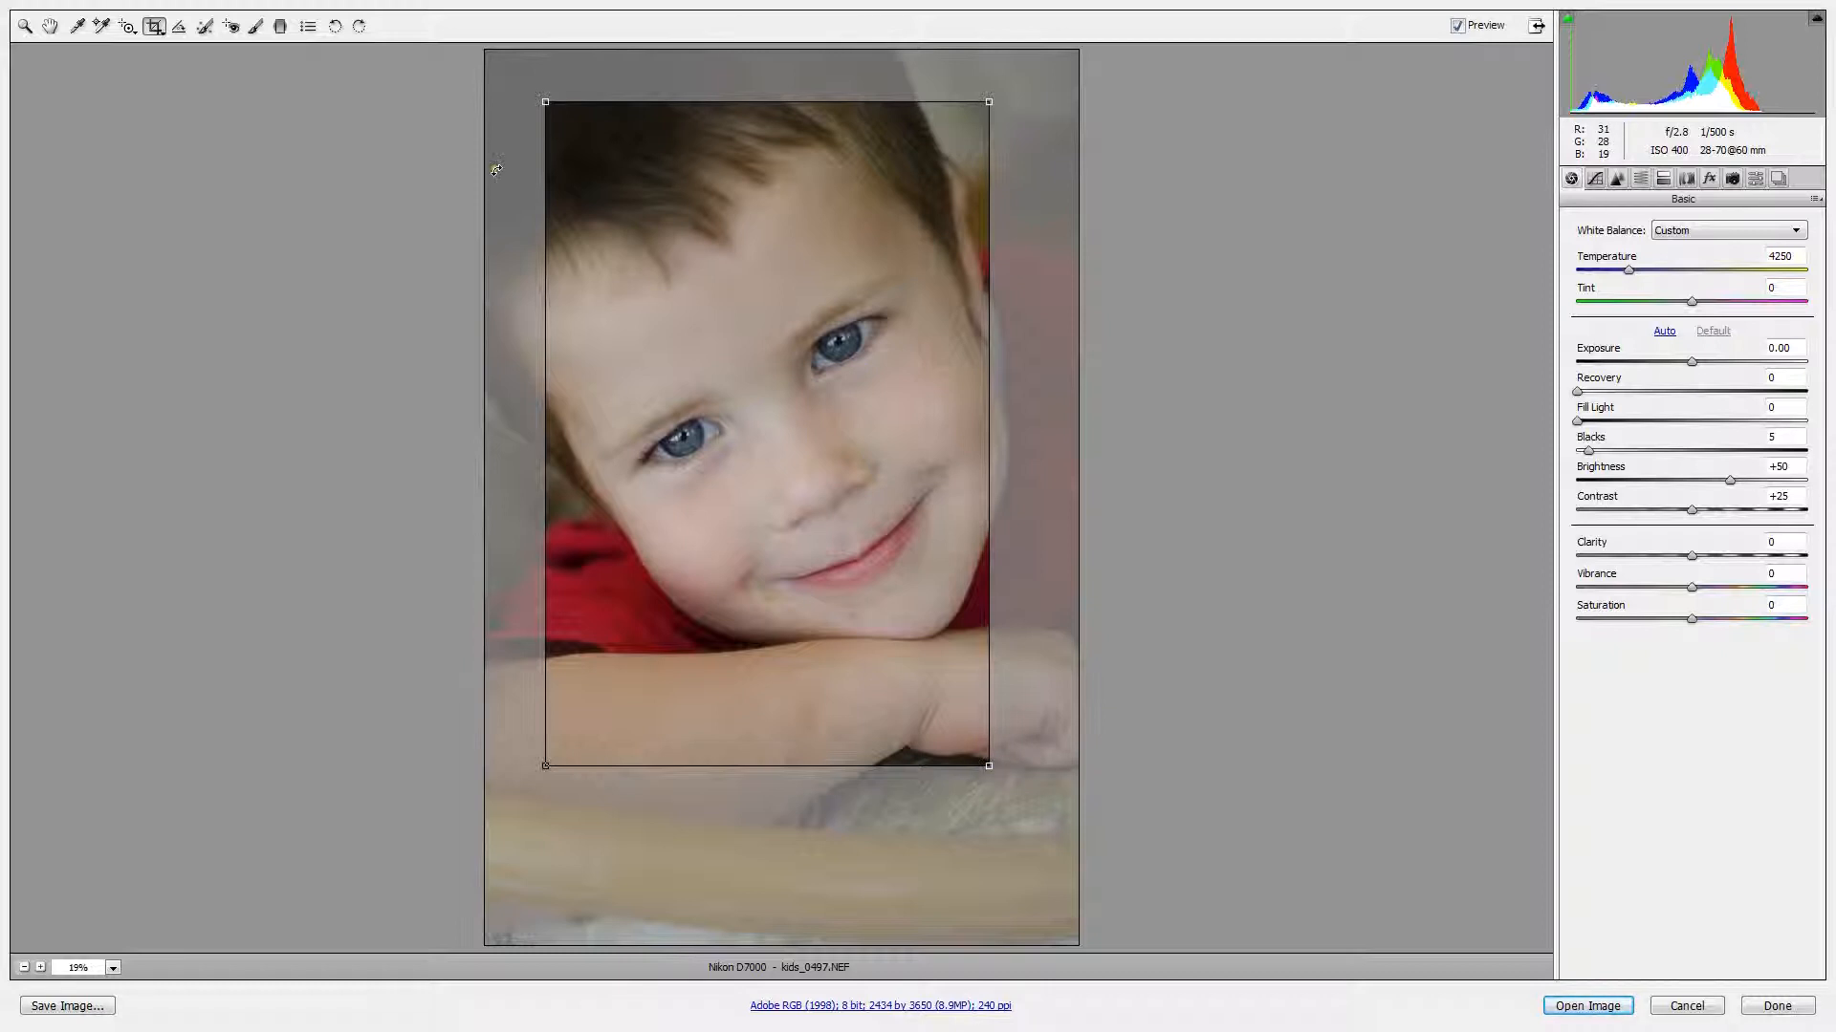
click(499, 73)
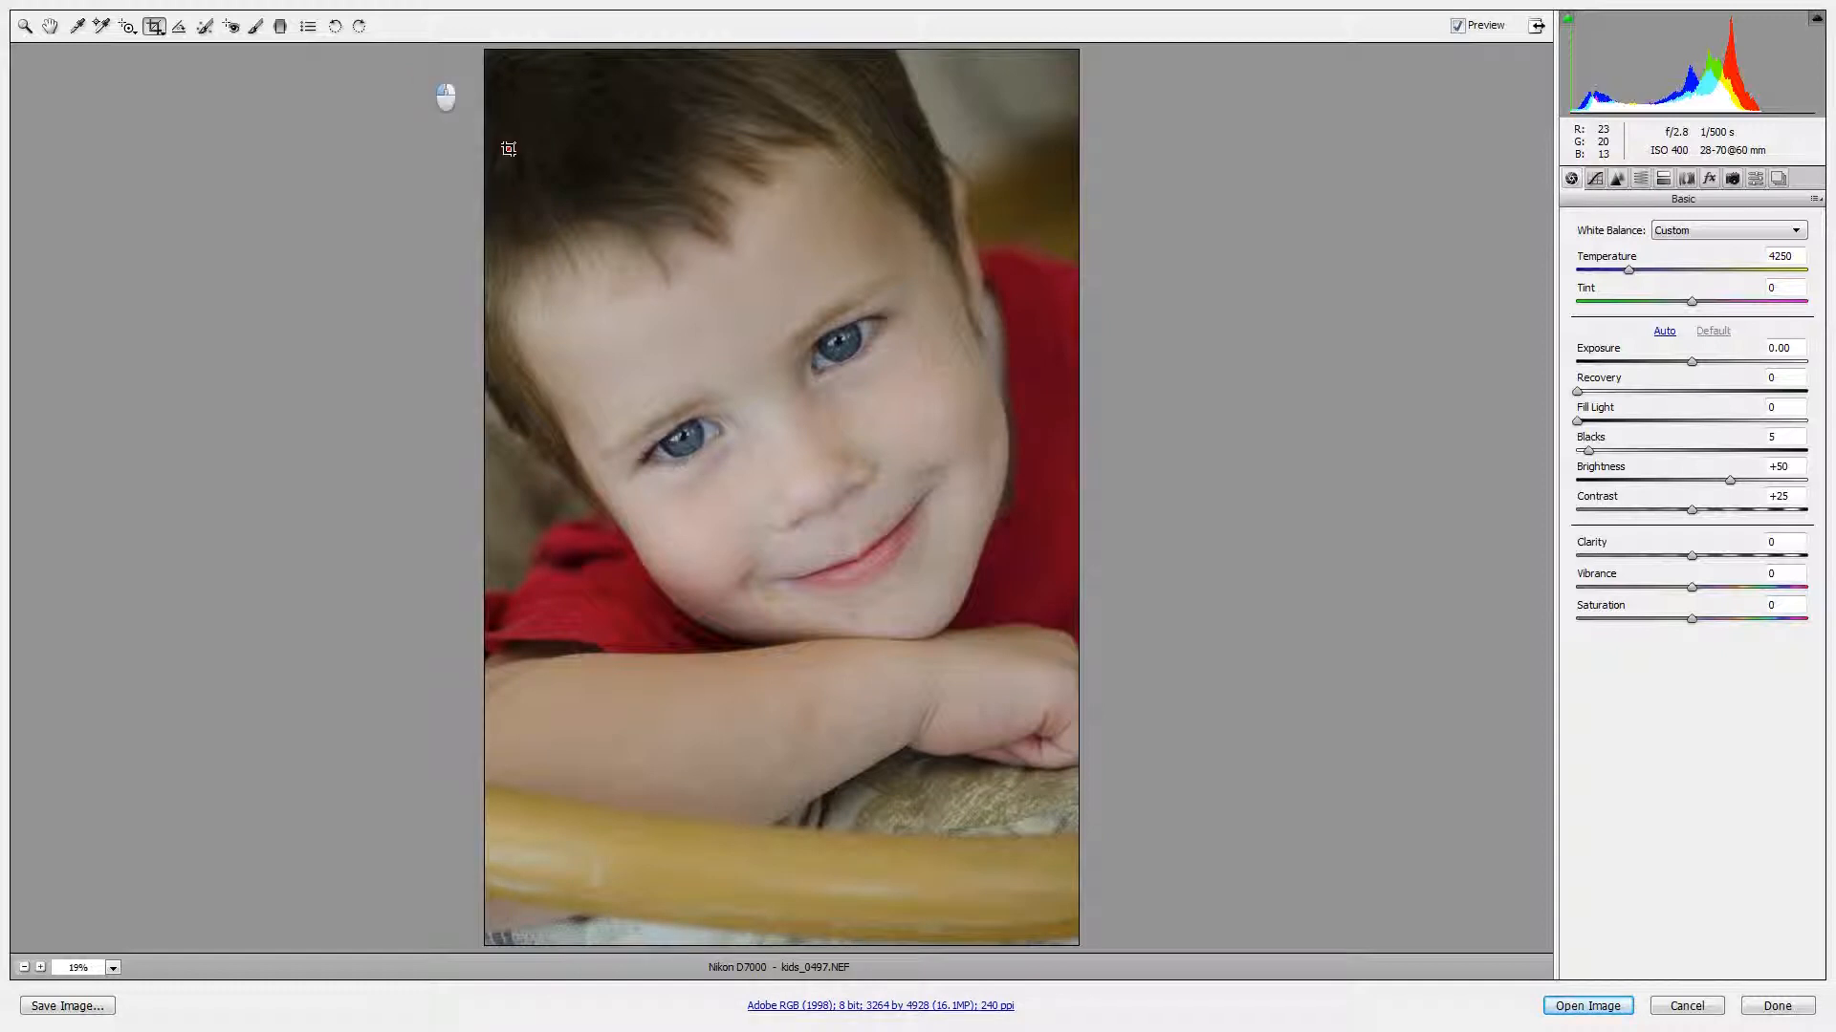
mouse_move(508, 147)
mouse_down()
mouse_move(914, 512)
mouse_move(1002, 625)
mouse_move(1064, 631)
mouse_move(949, 730)
mouse_move(1041, 605)
mouse_up()
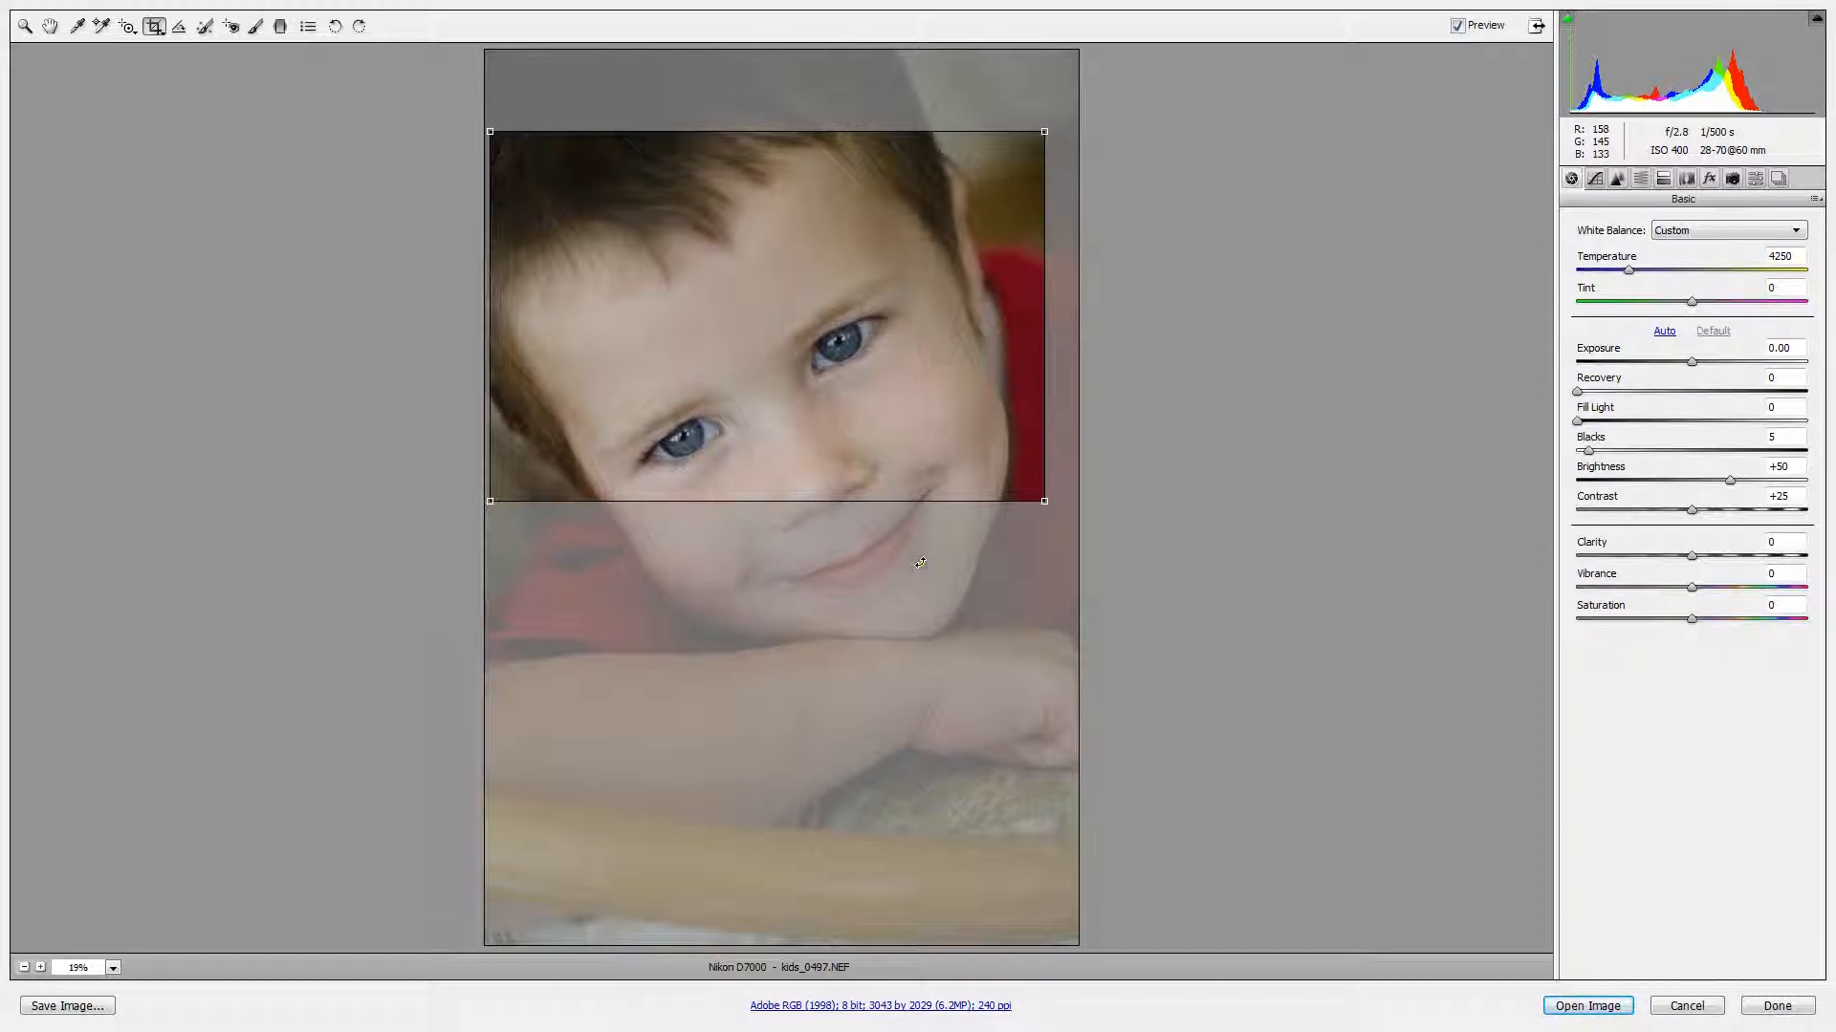
click(919, 563)
key(Escape)
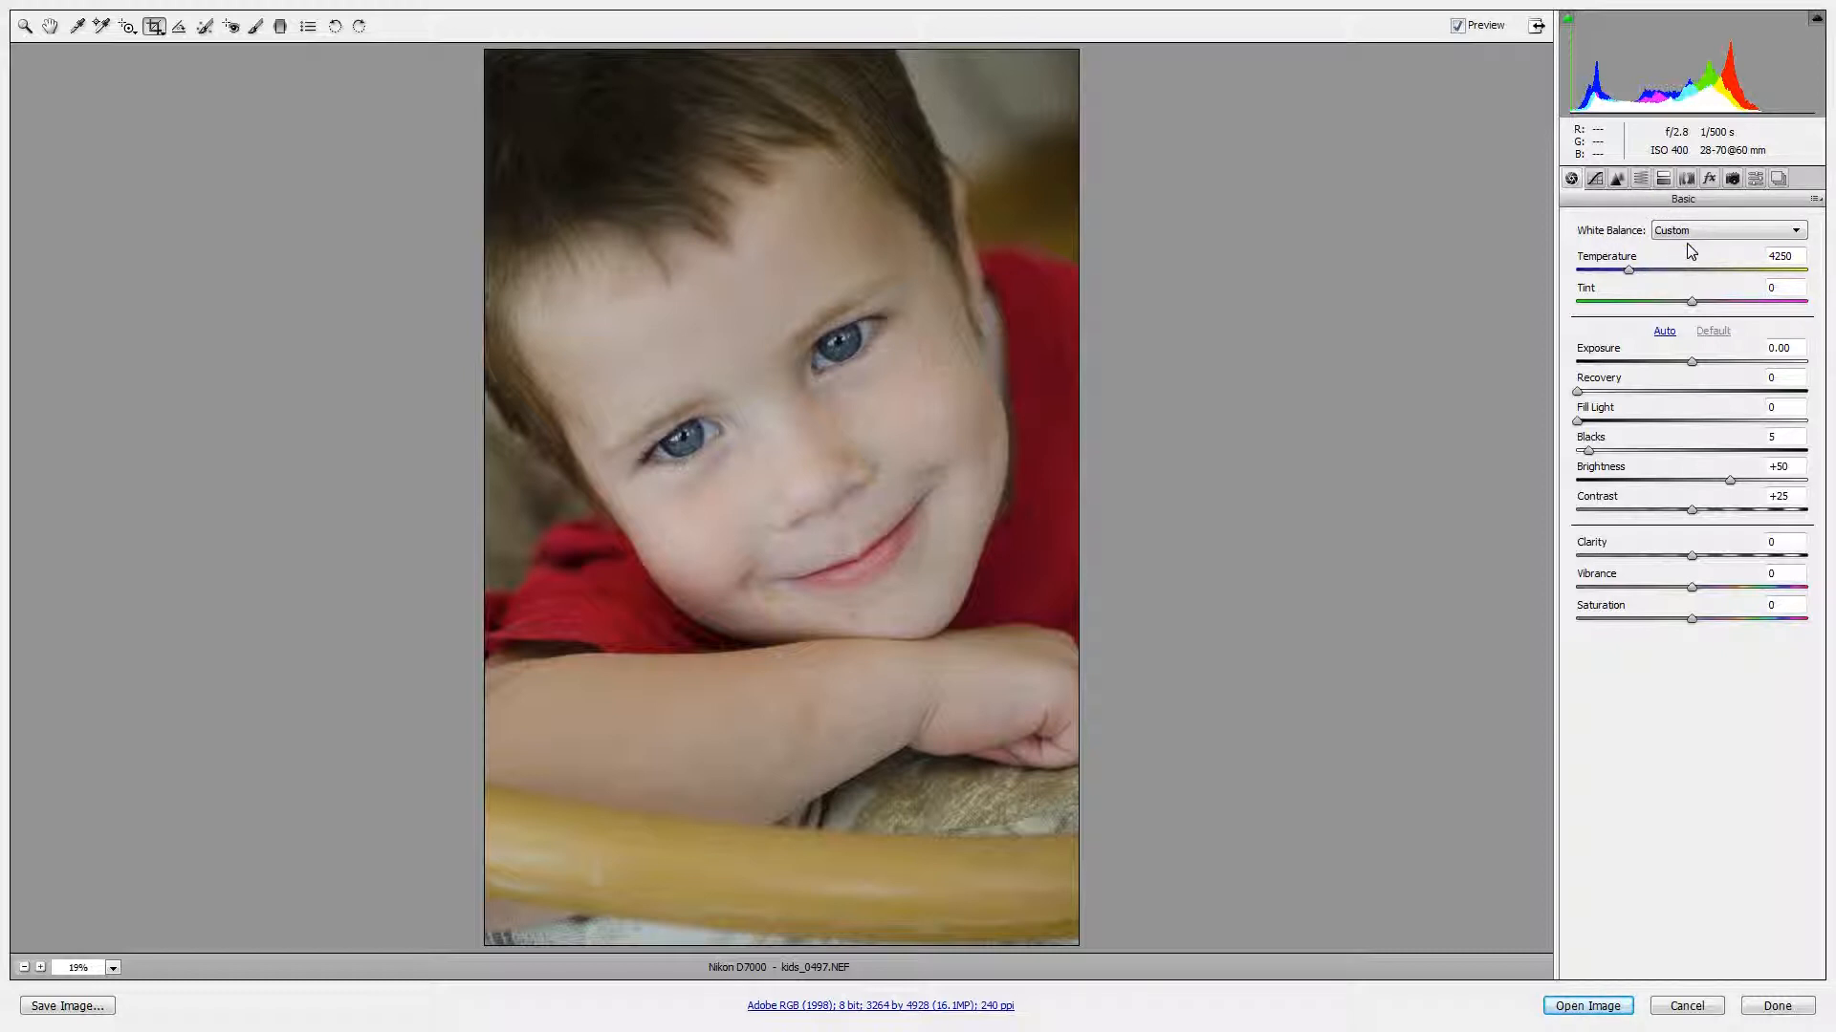
Try the Auto tone adjustments on the photo, and restore the default tone values.
click(1796, 232)
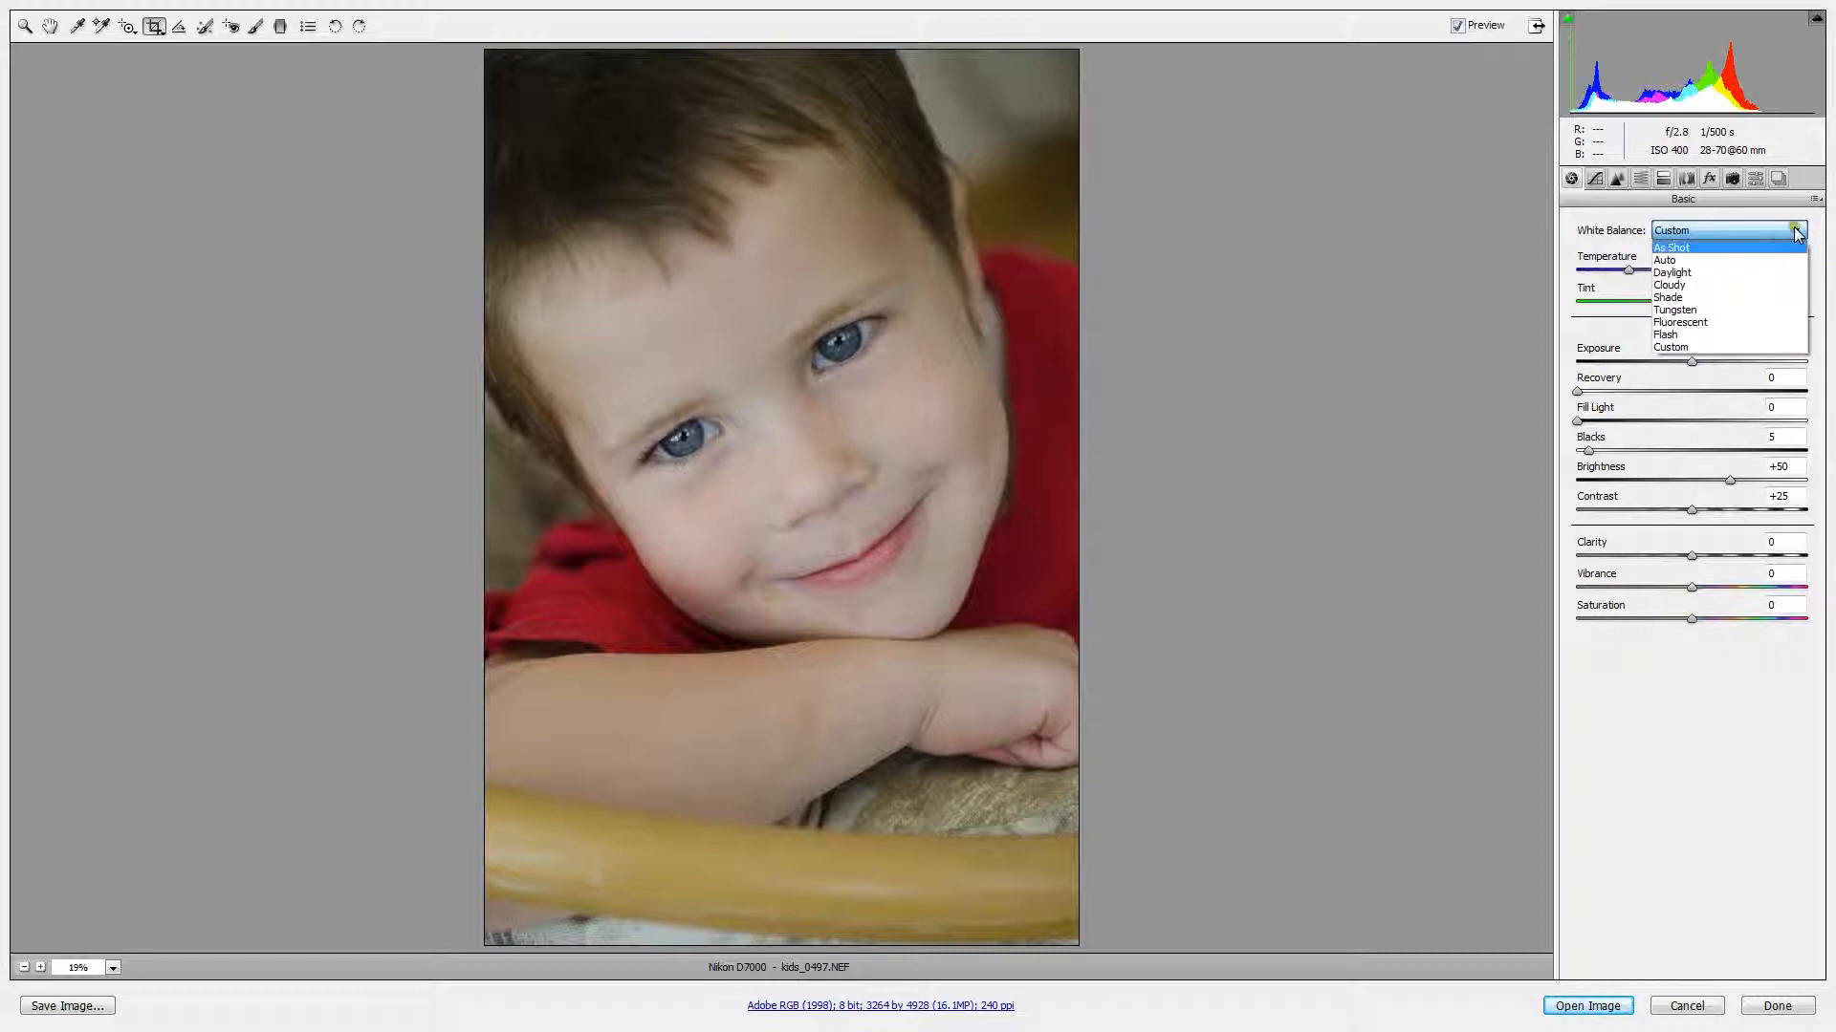
click(1797, 232)
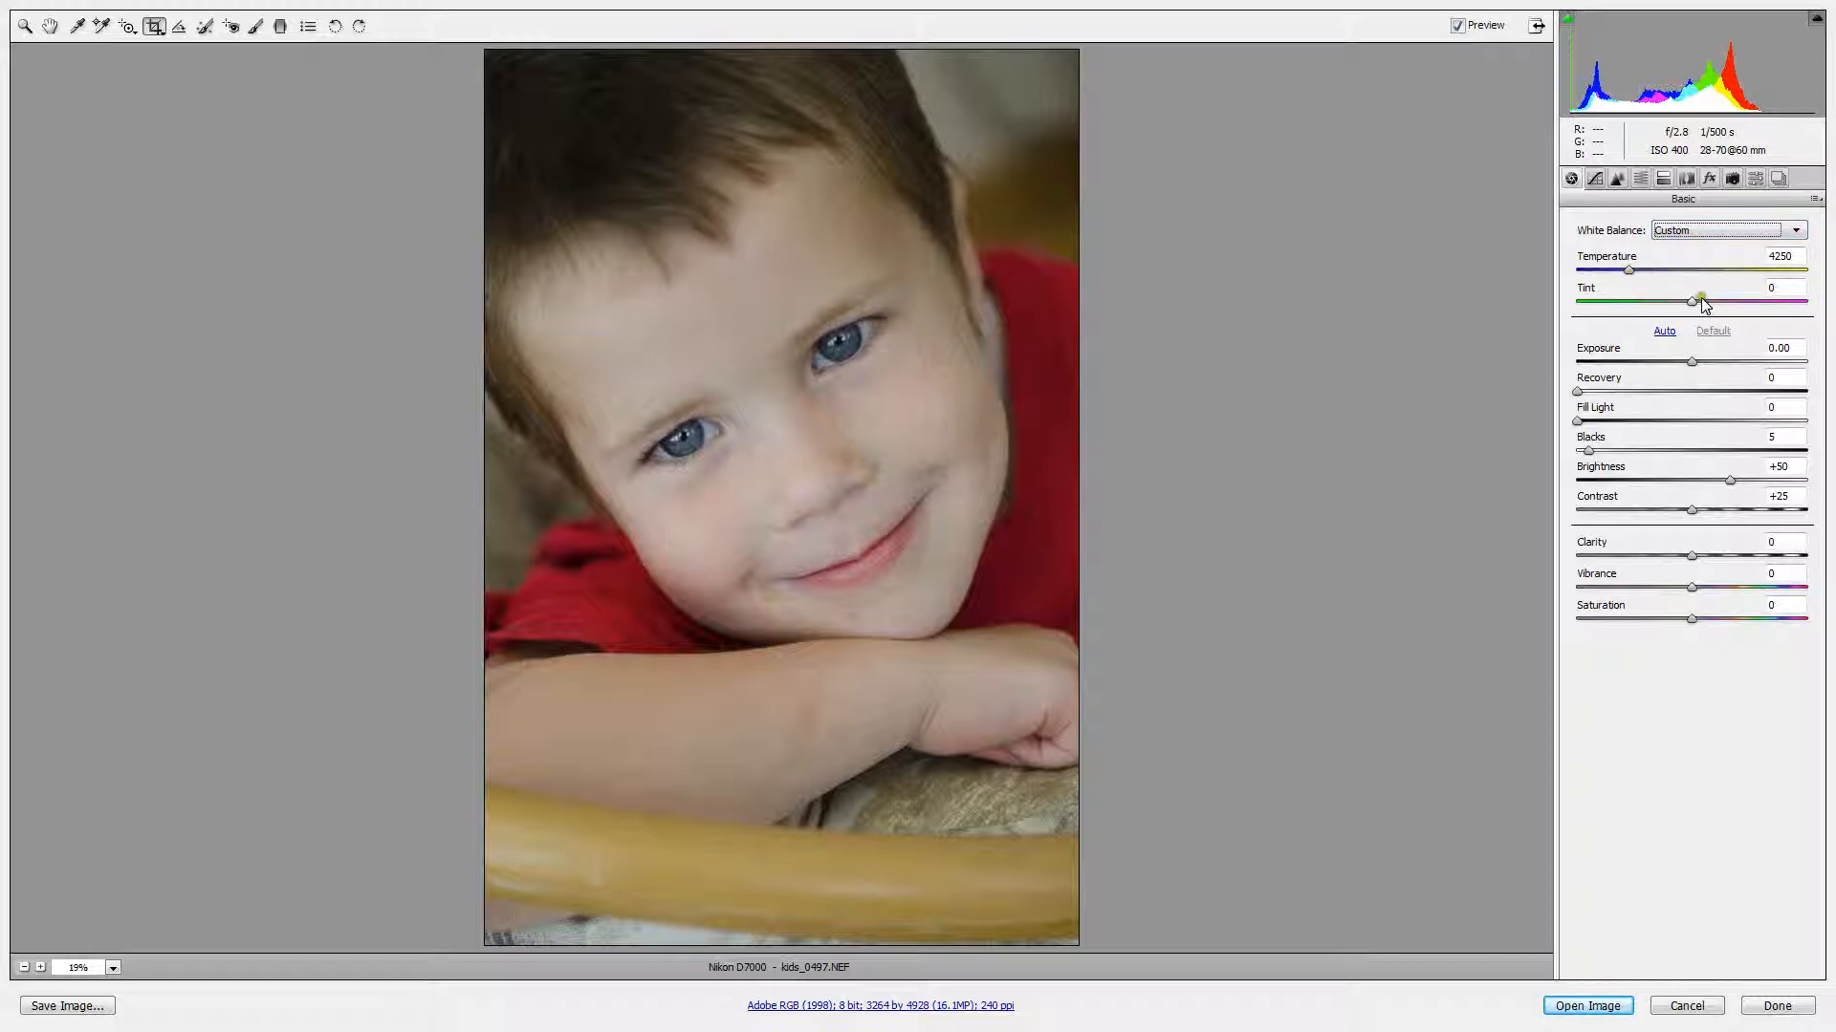
click(1665, 335)
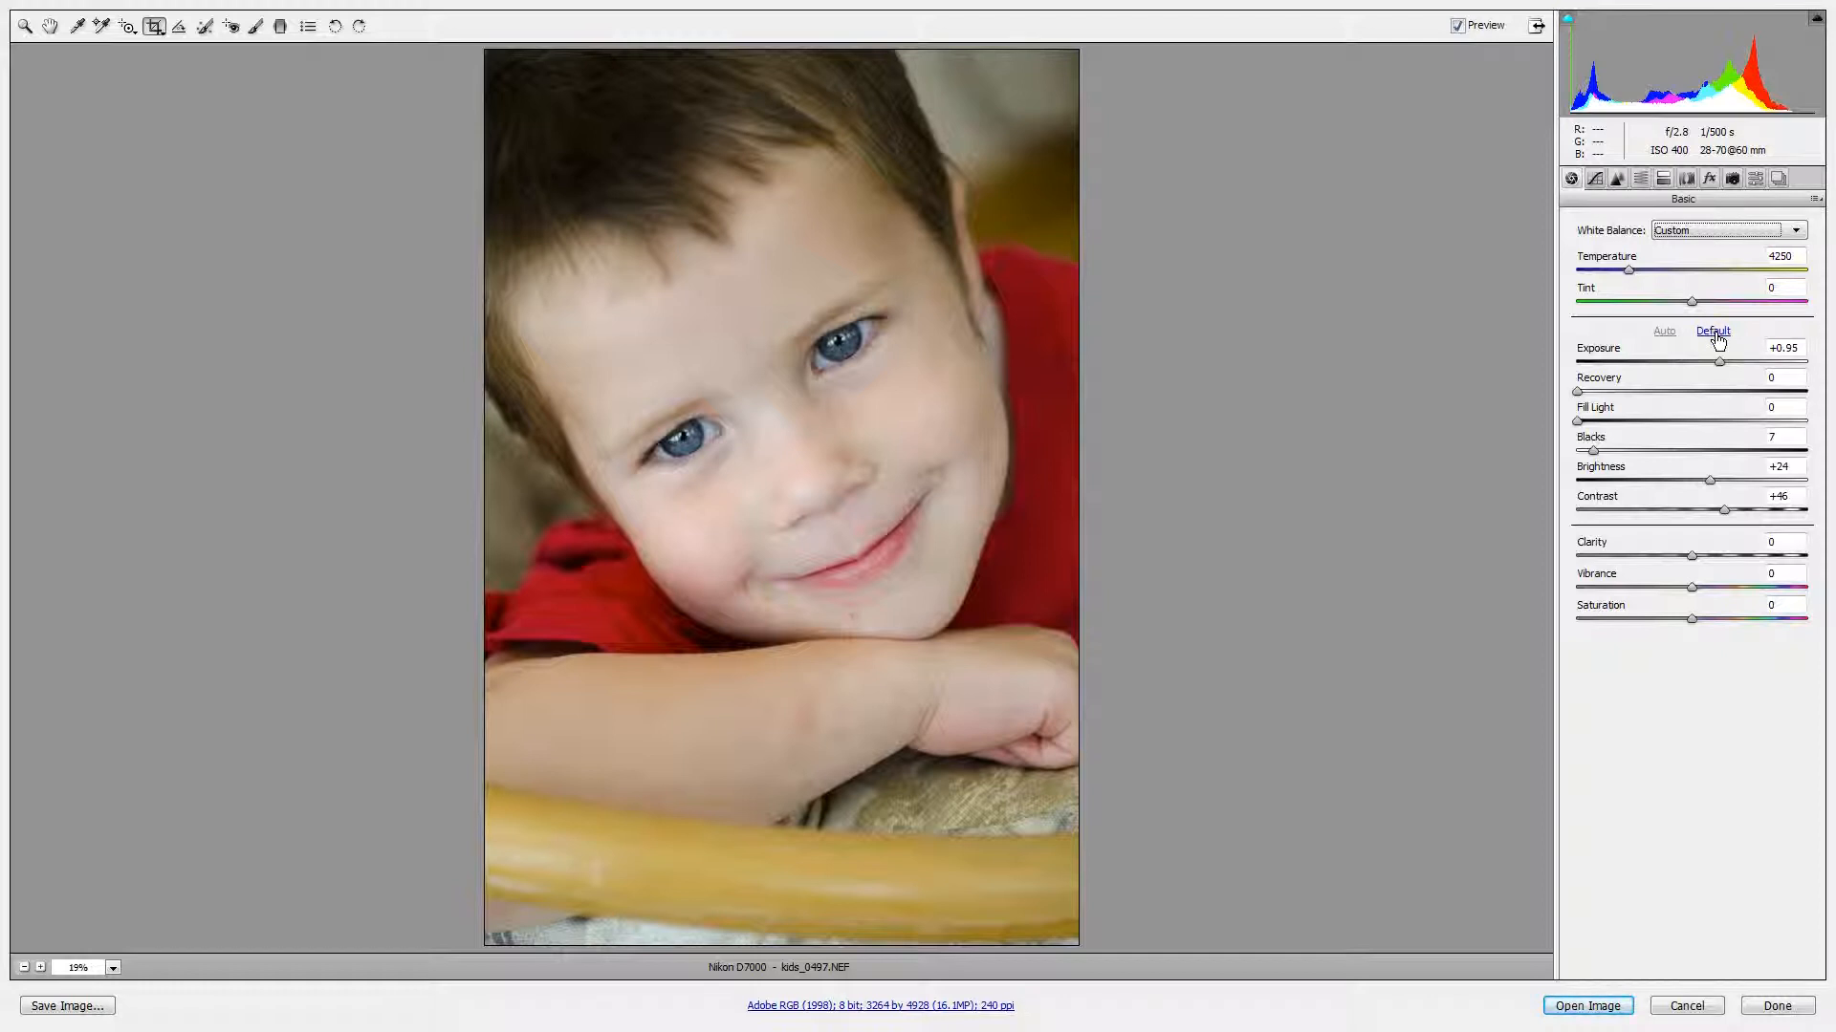
click(1713, 332)
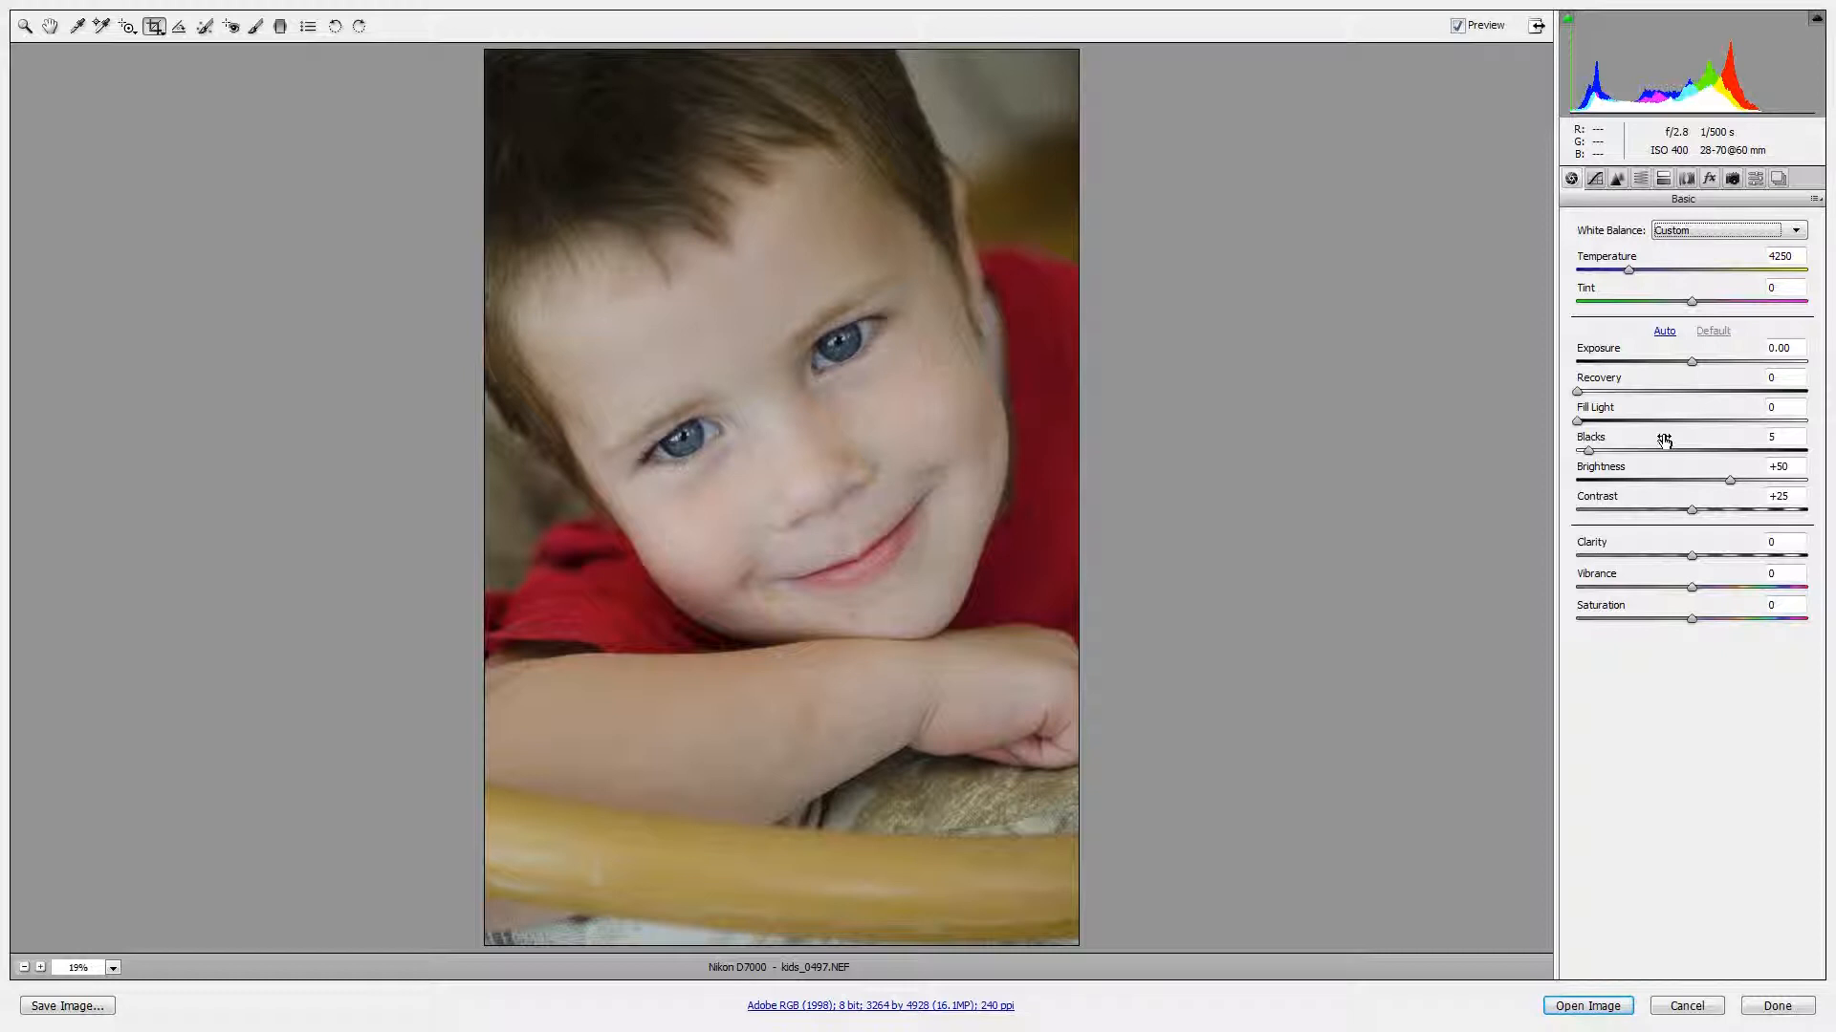
Look through the Tone Curve, Detail, HSL / Grayscale, Split Toning, Lens Corrections, Effects, Camera Calibration, Presets and Snapshots settings.
click(1594, 180)
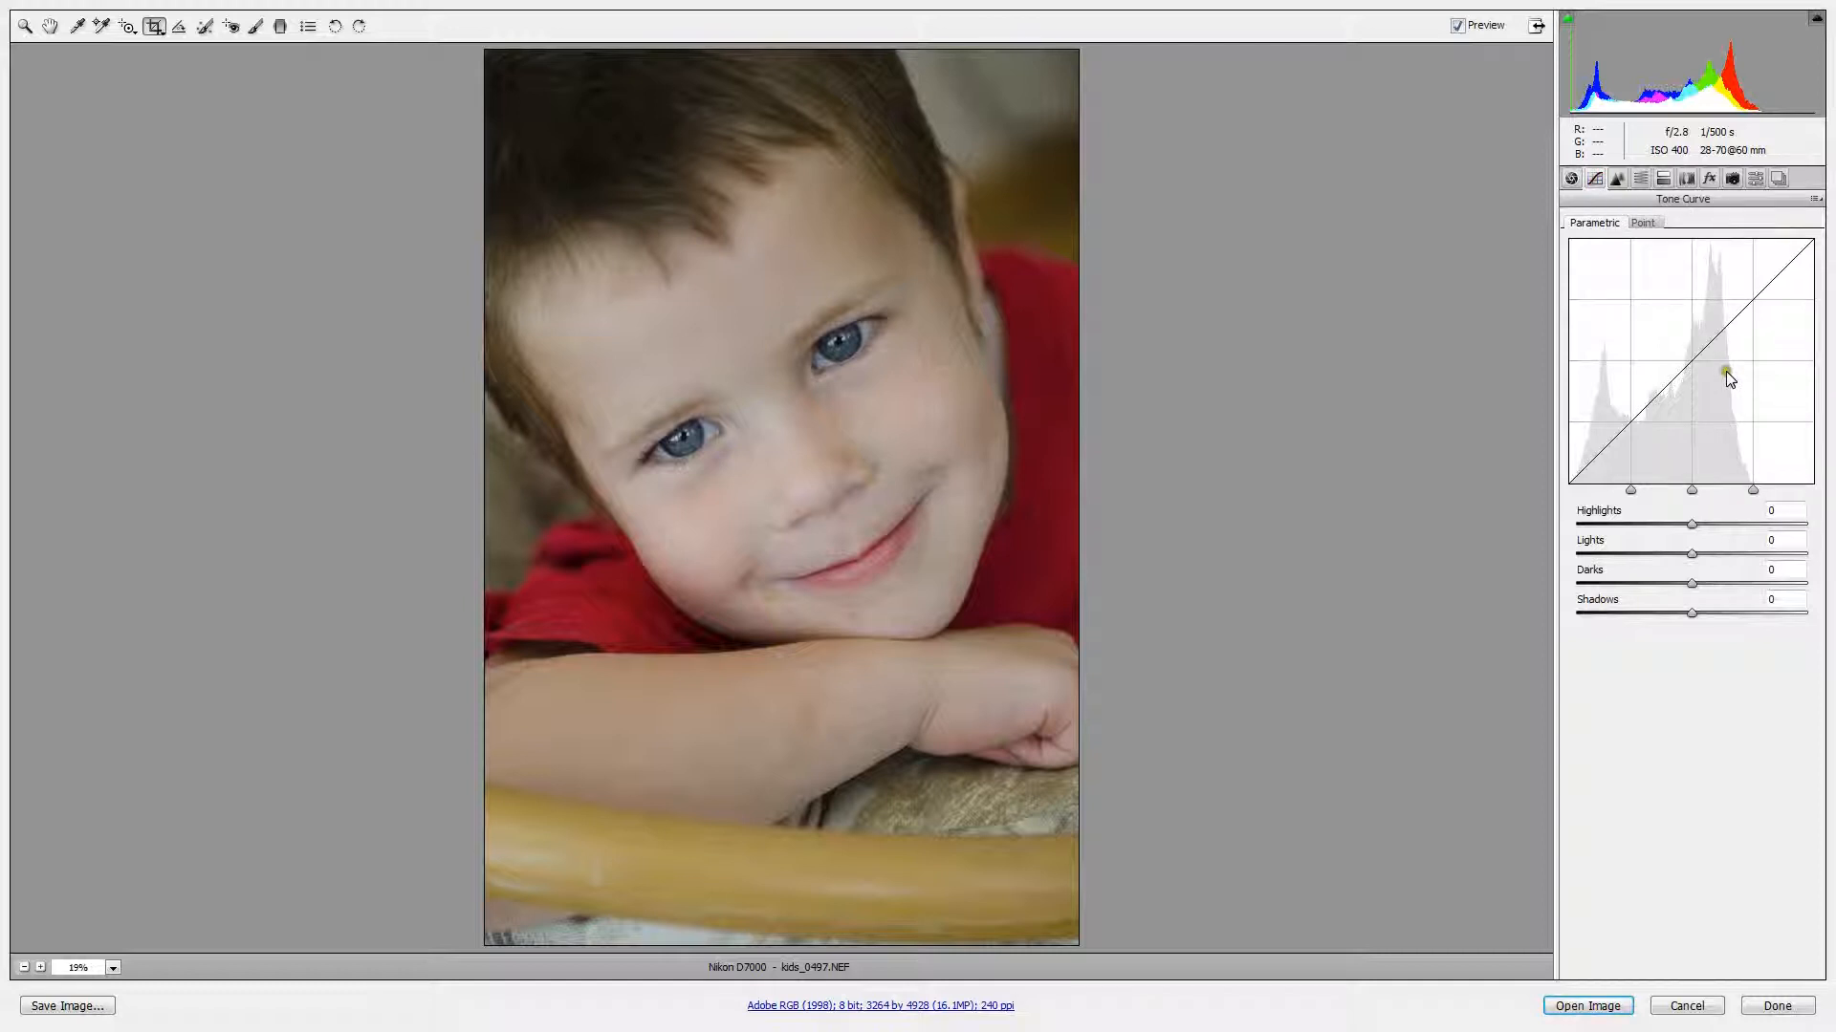
click(1615, 180)
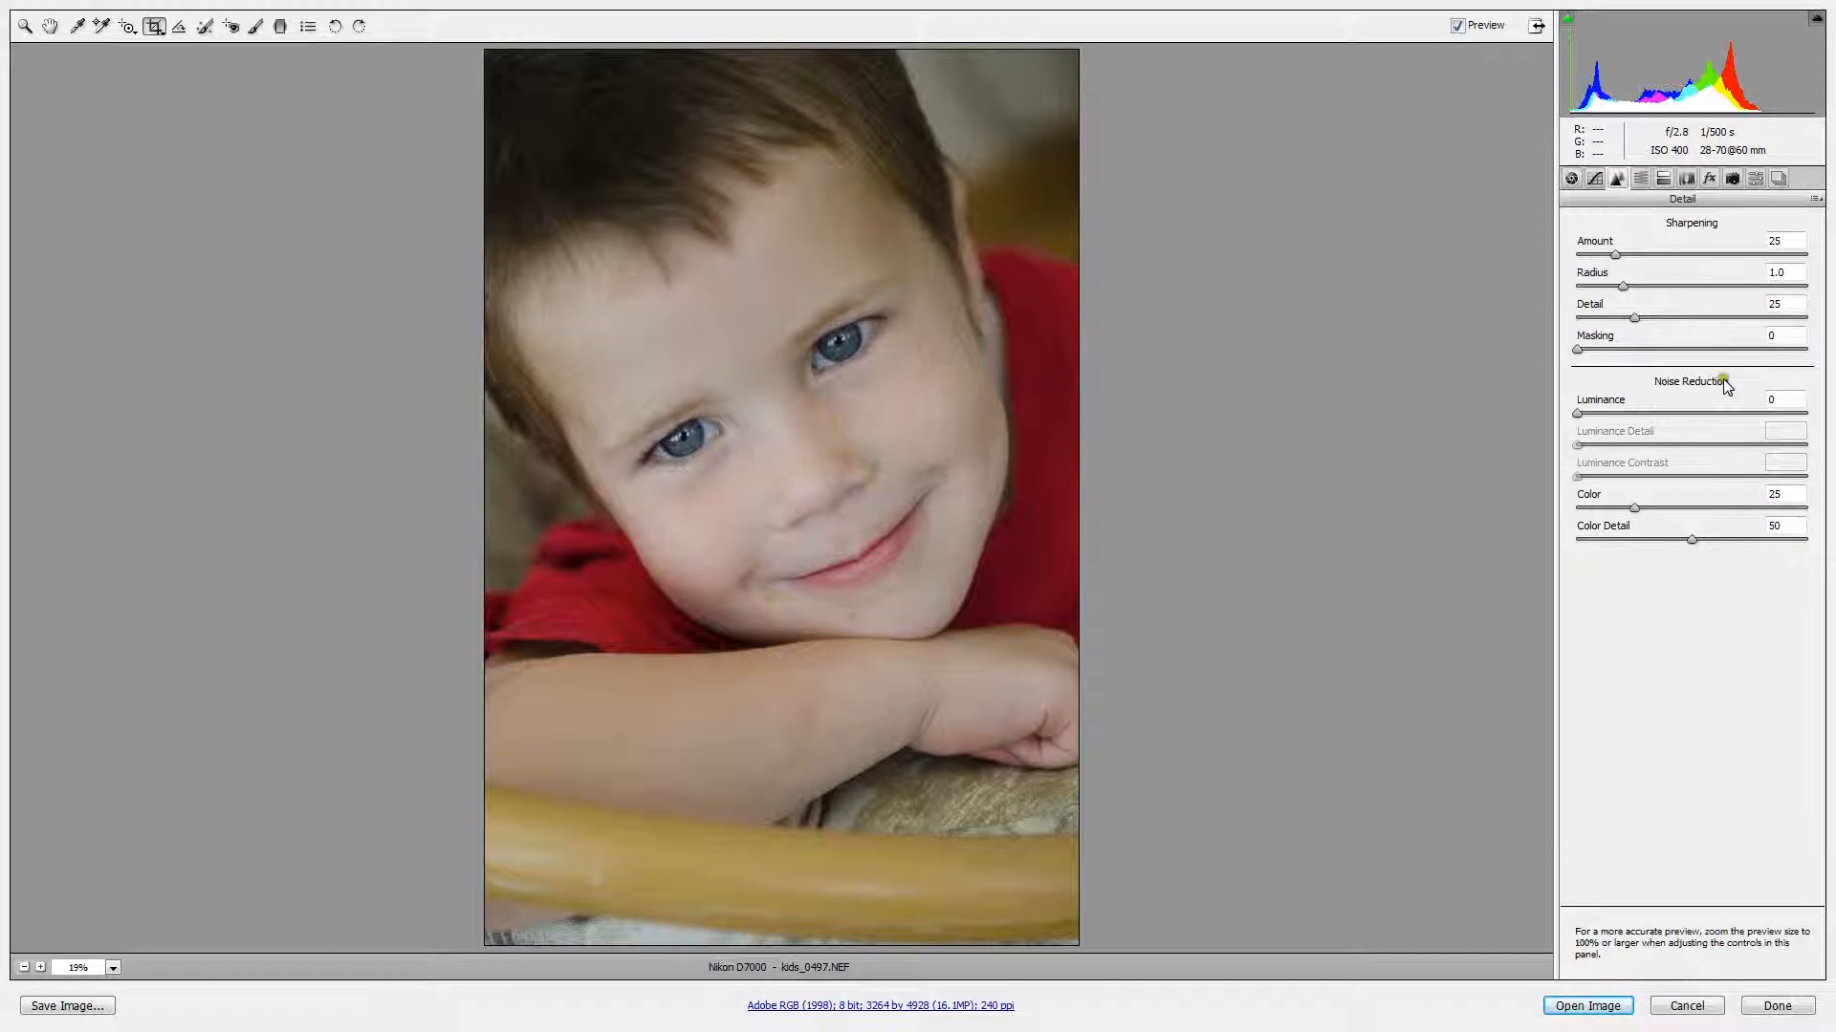
click(1640, 178)
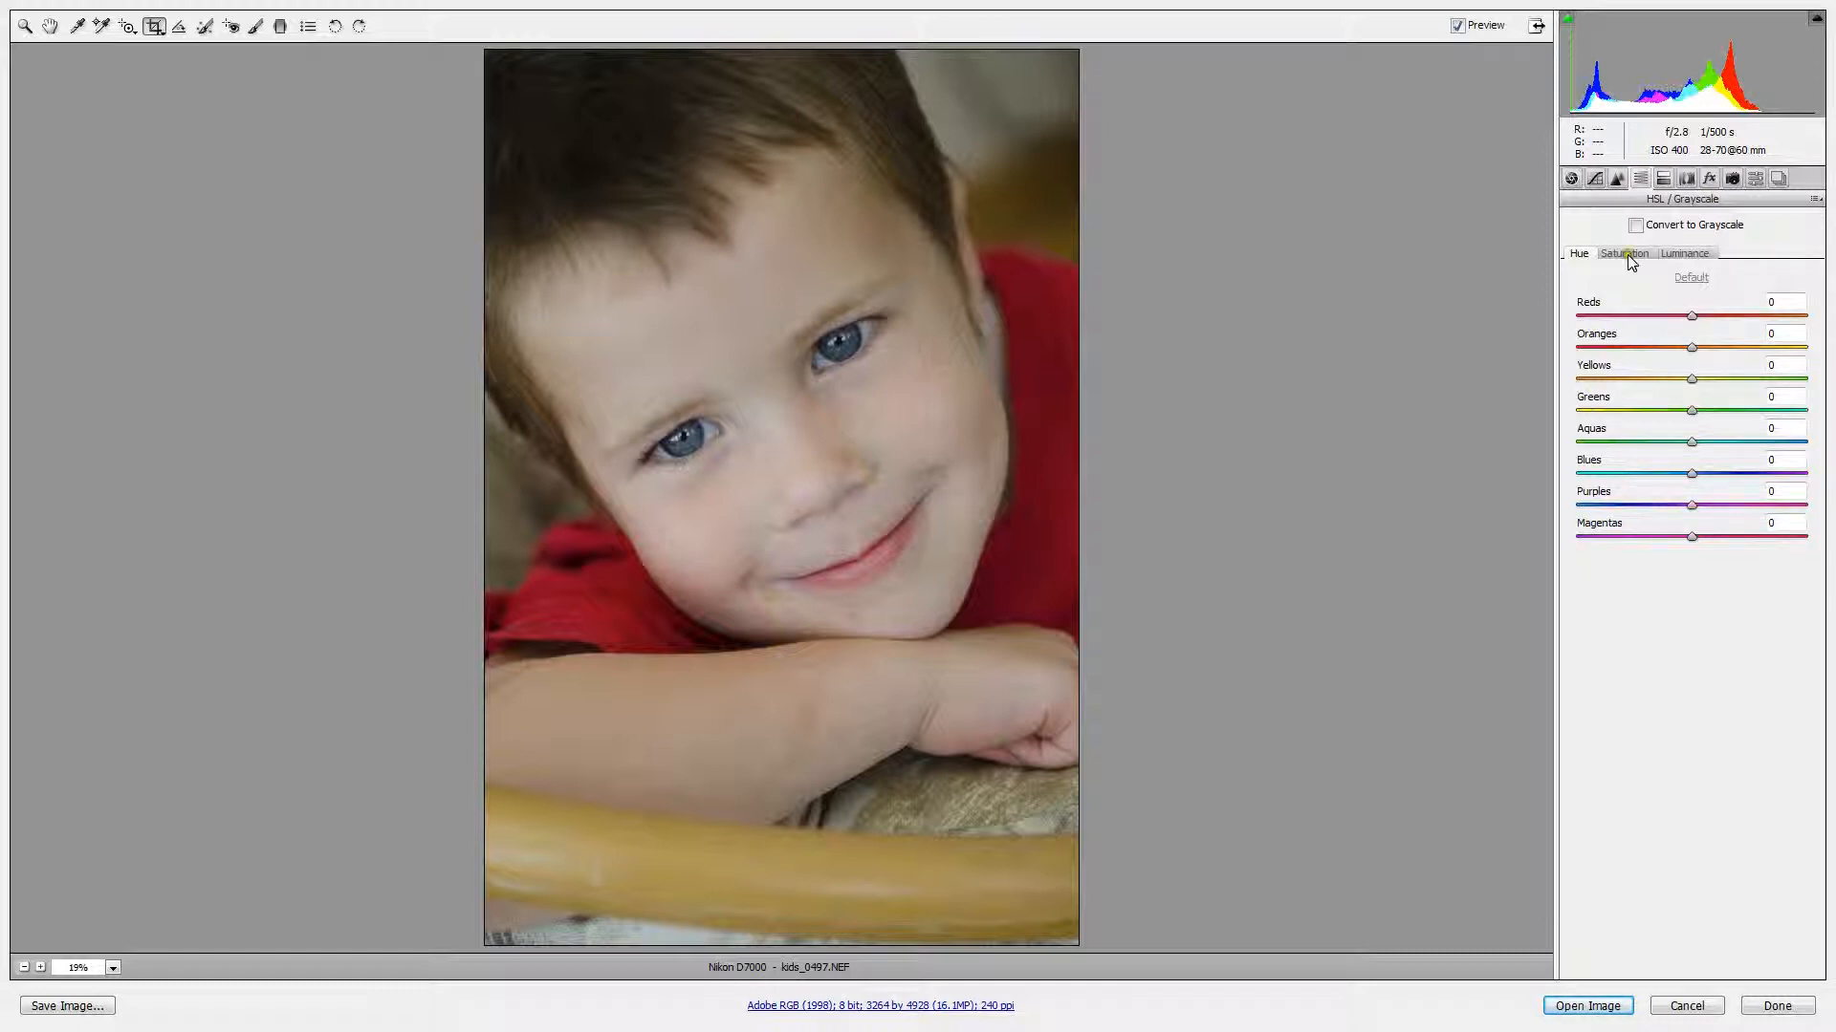
click(1664, 179)
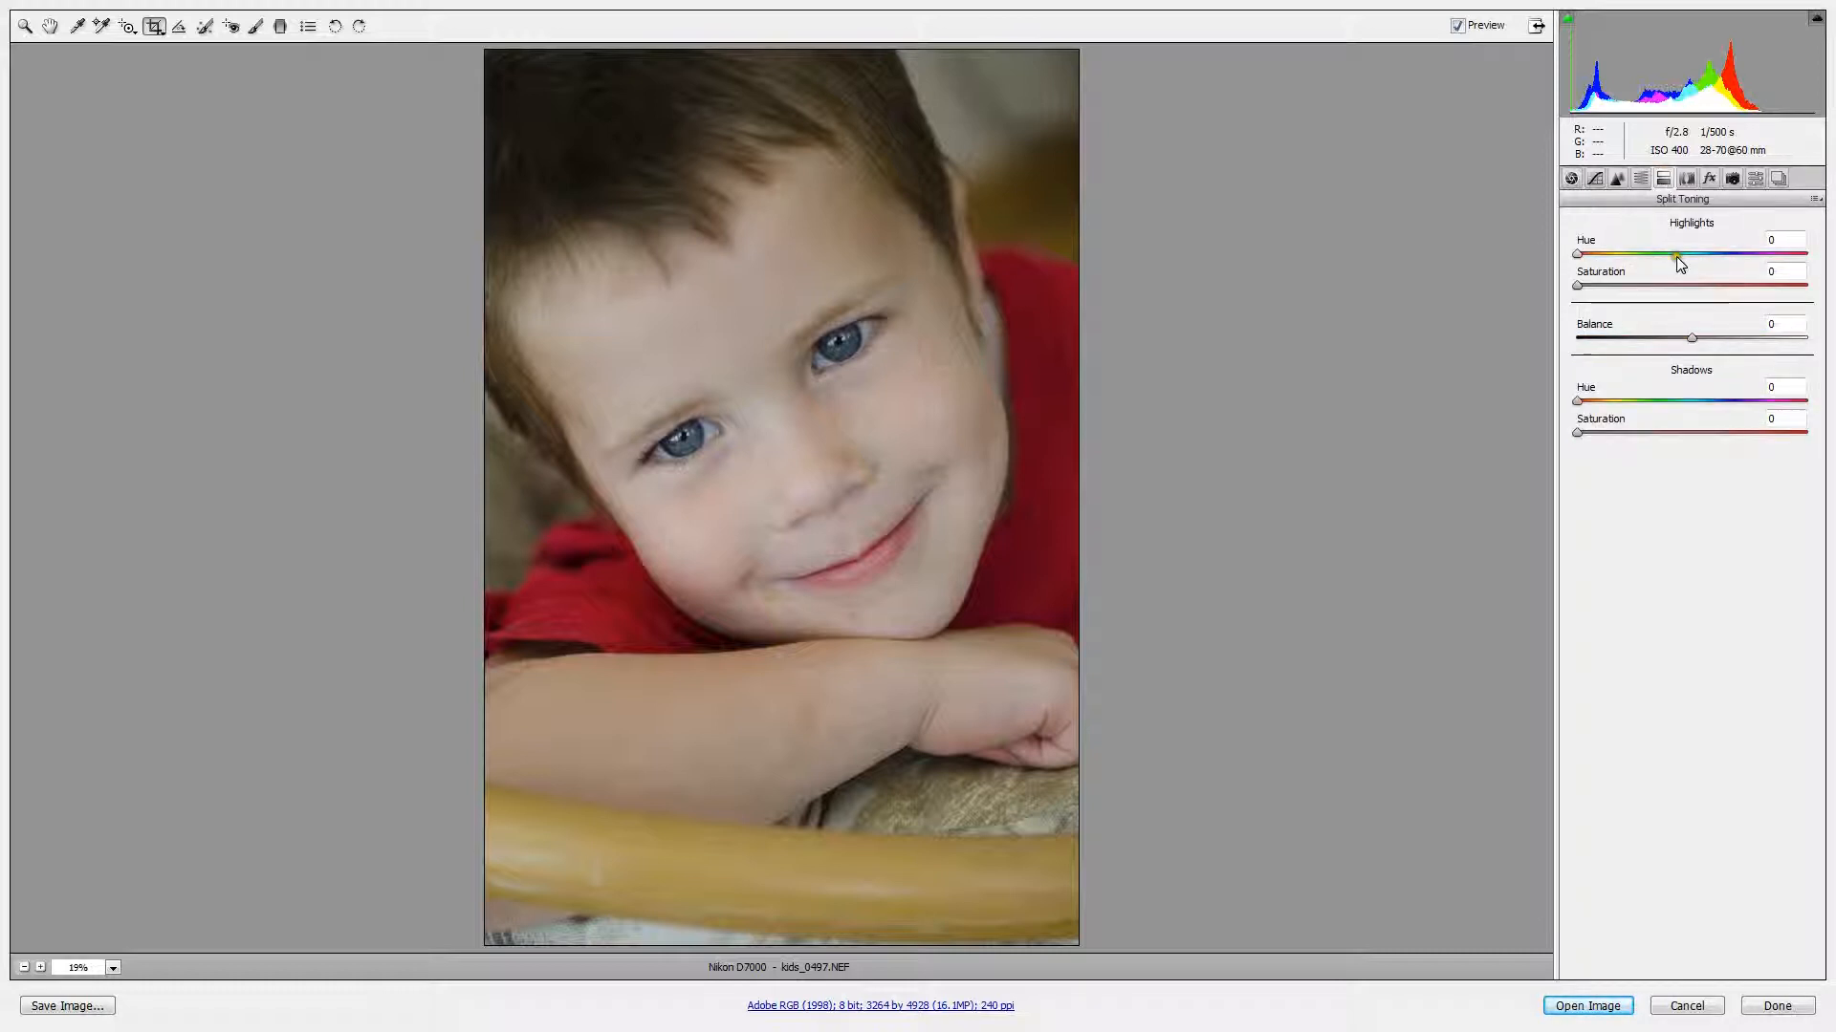
click(1684, 181)
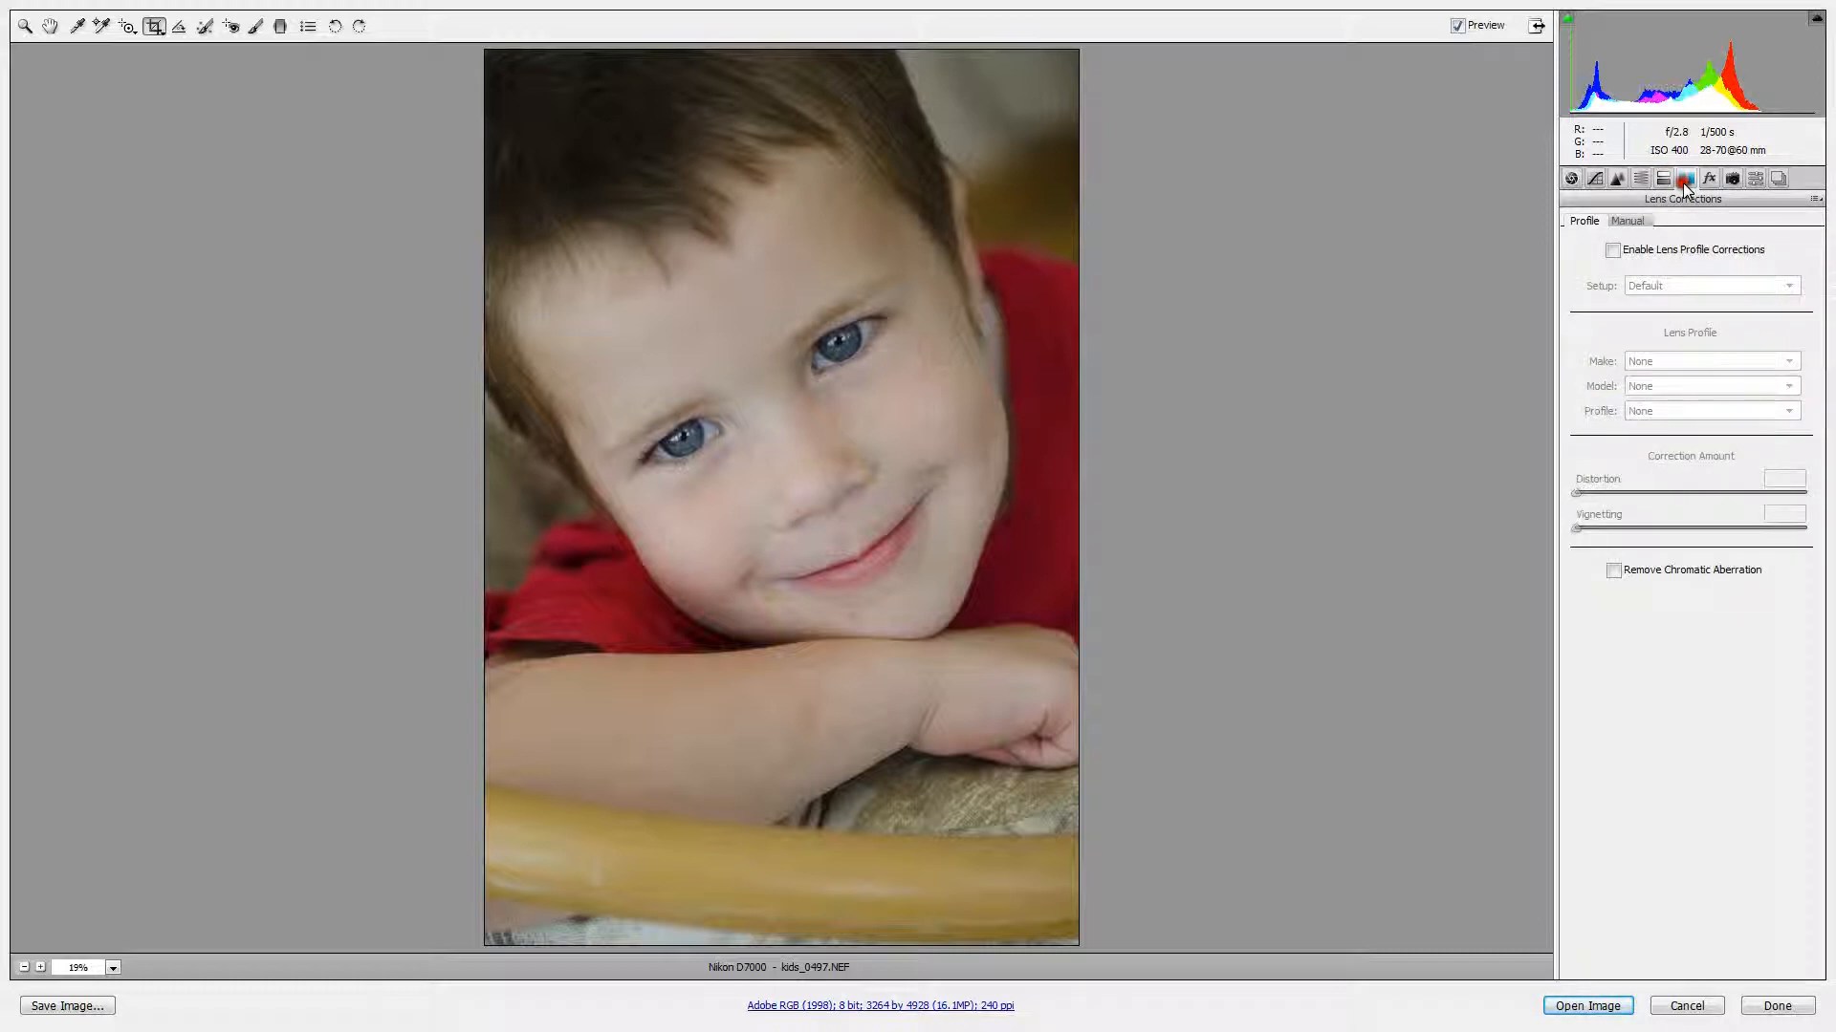
click(1710, 182)
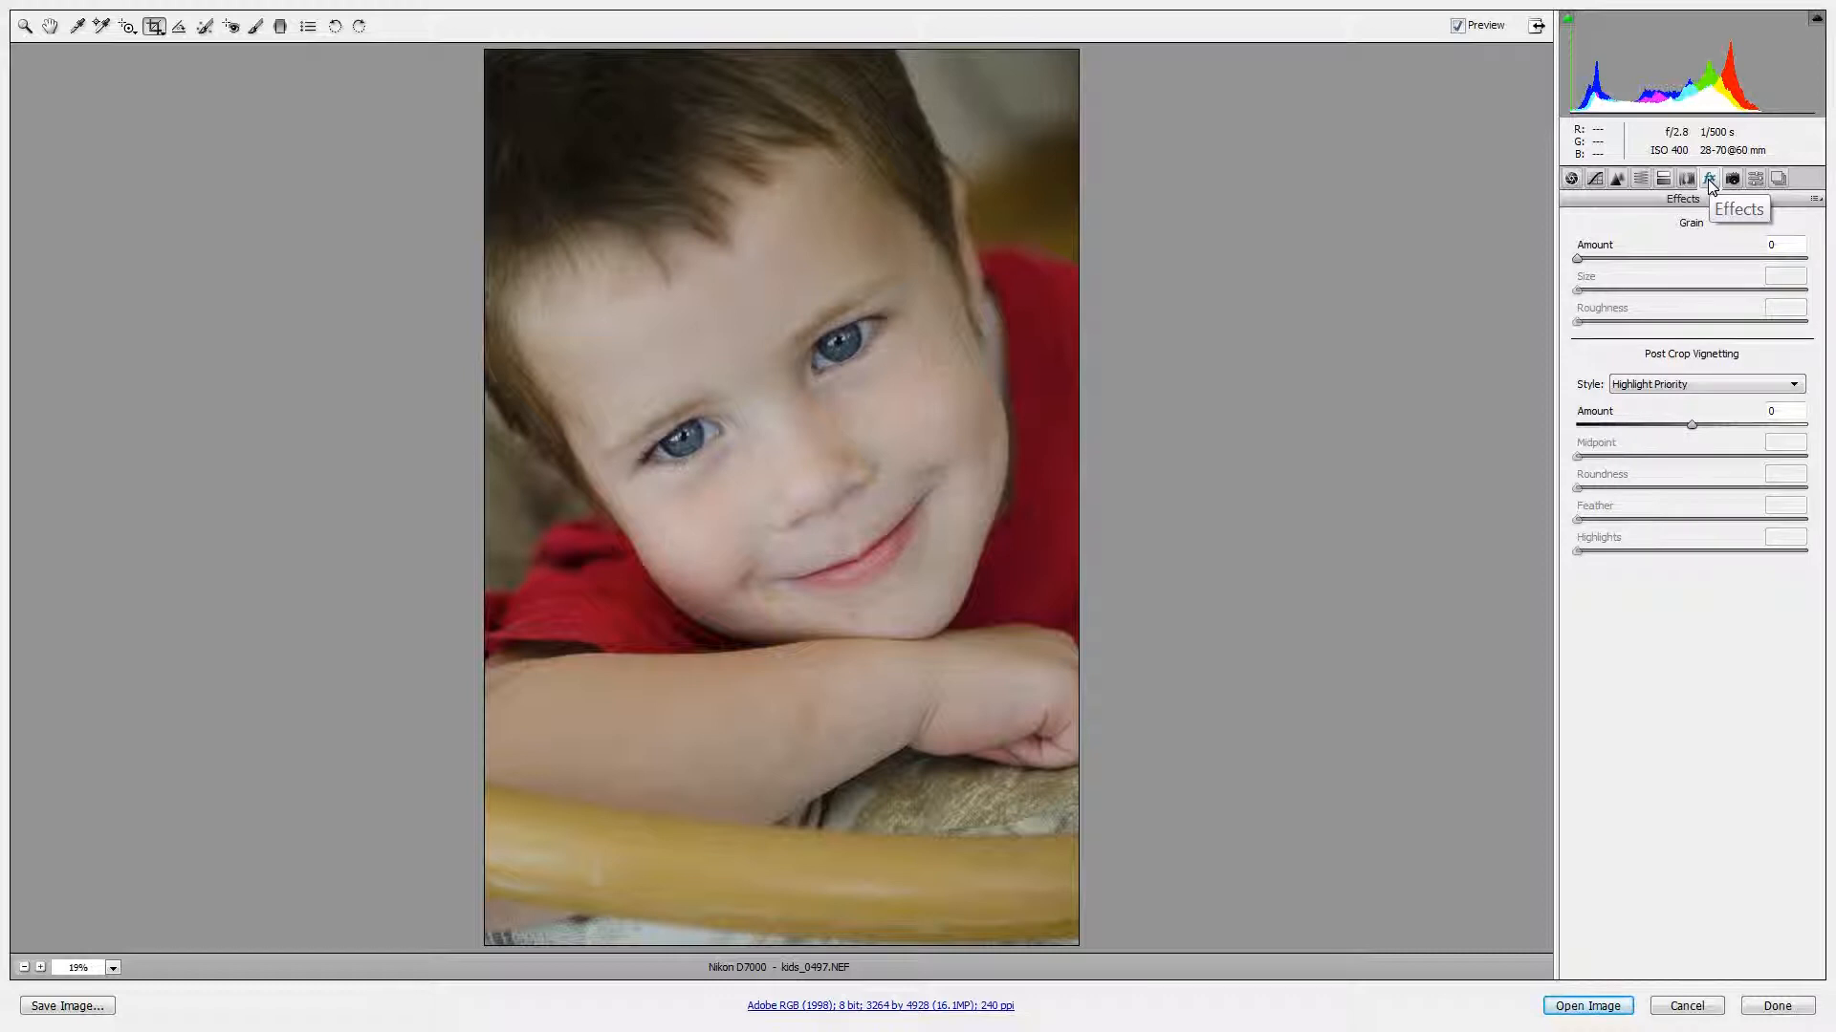
click(1730, 182)
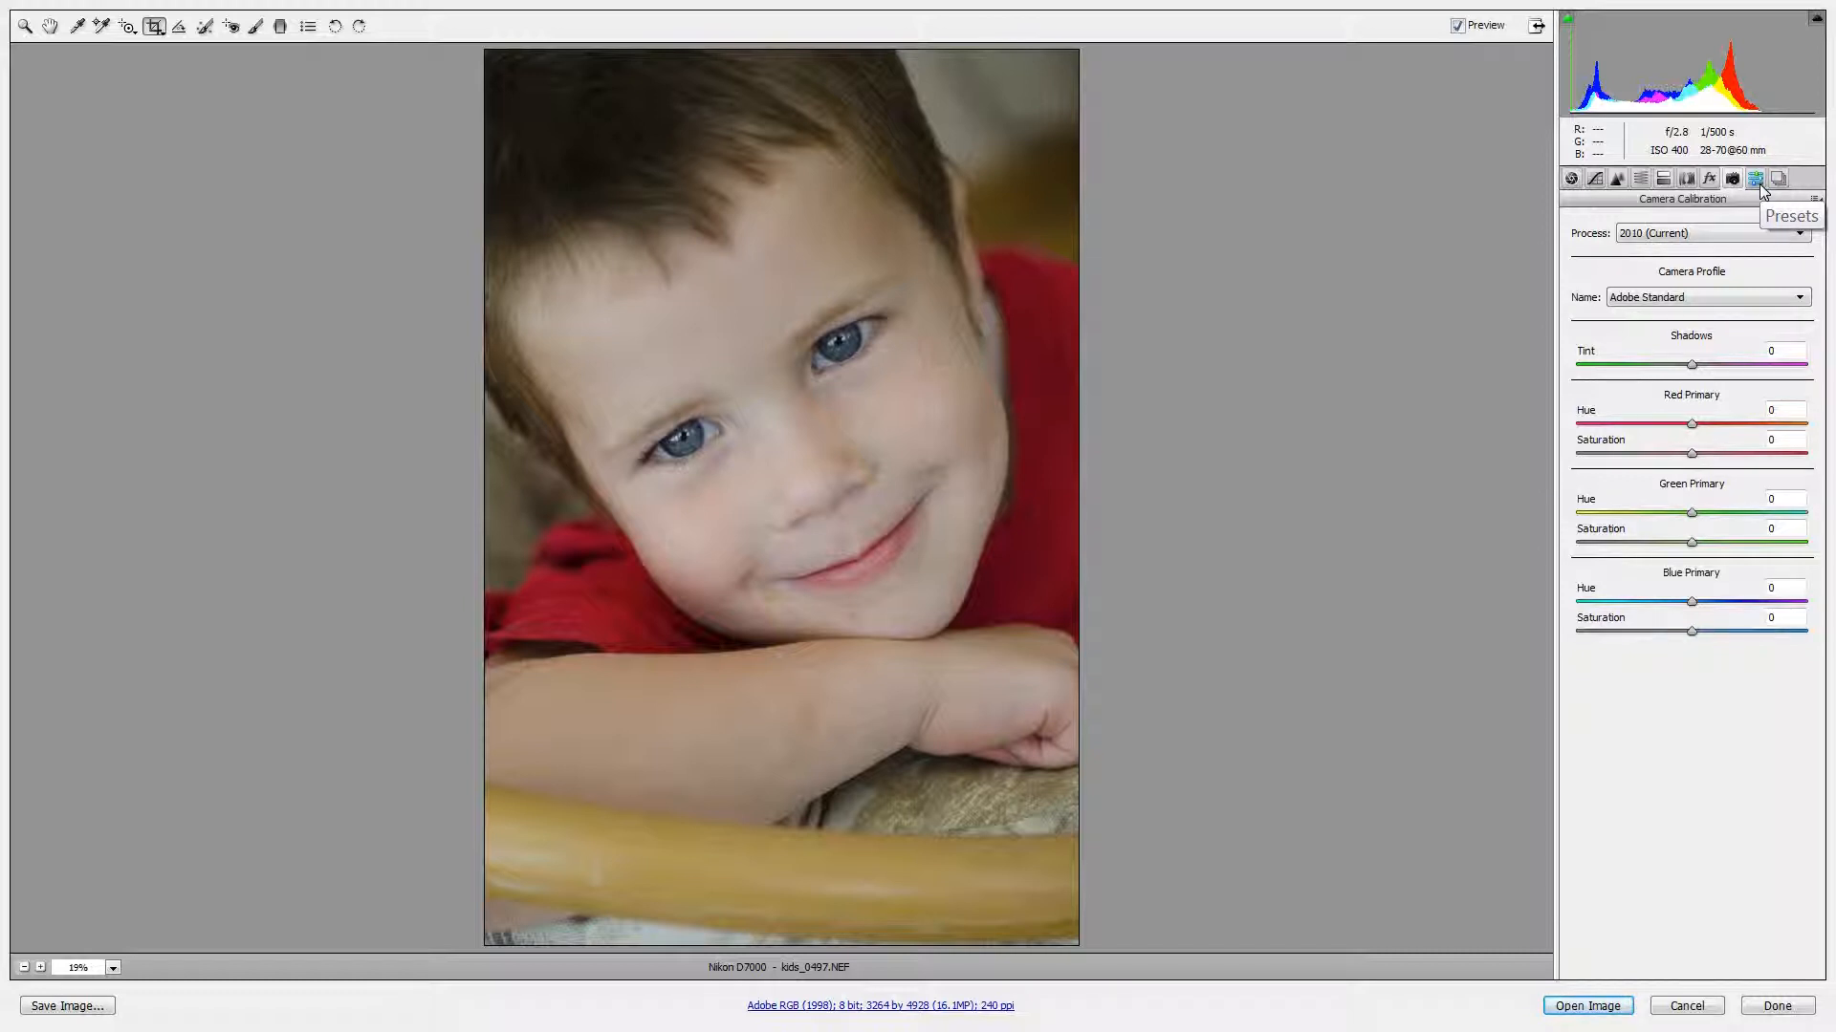
click(1757, 180)
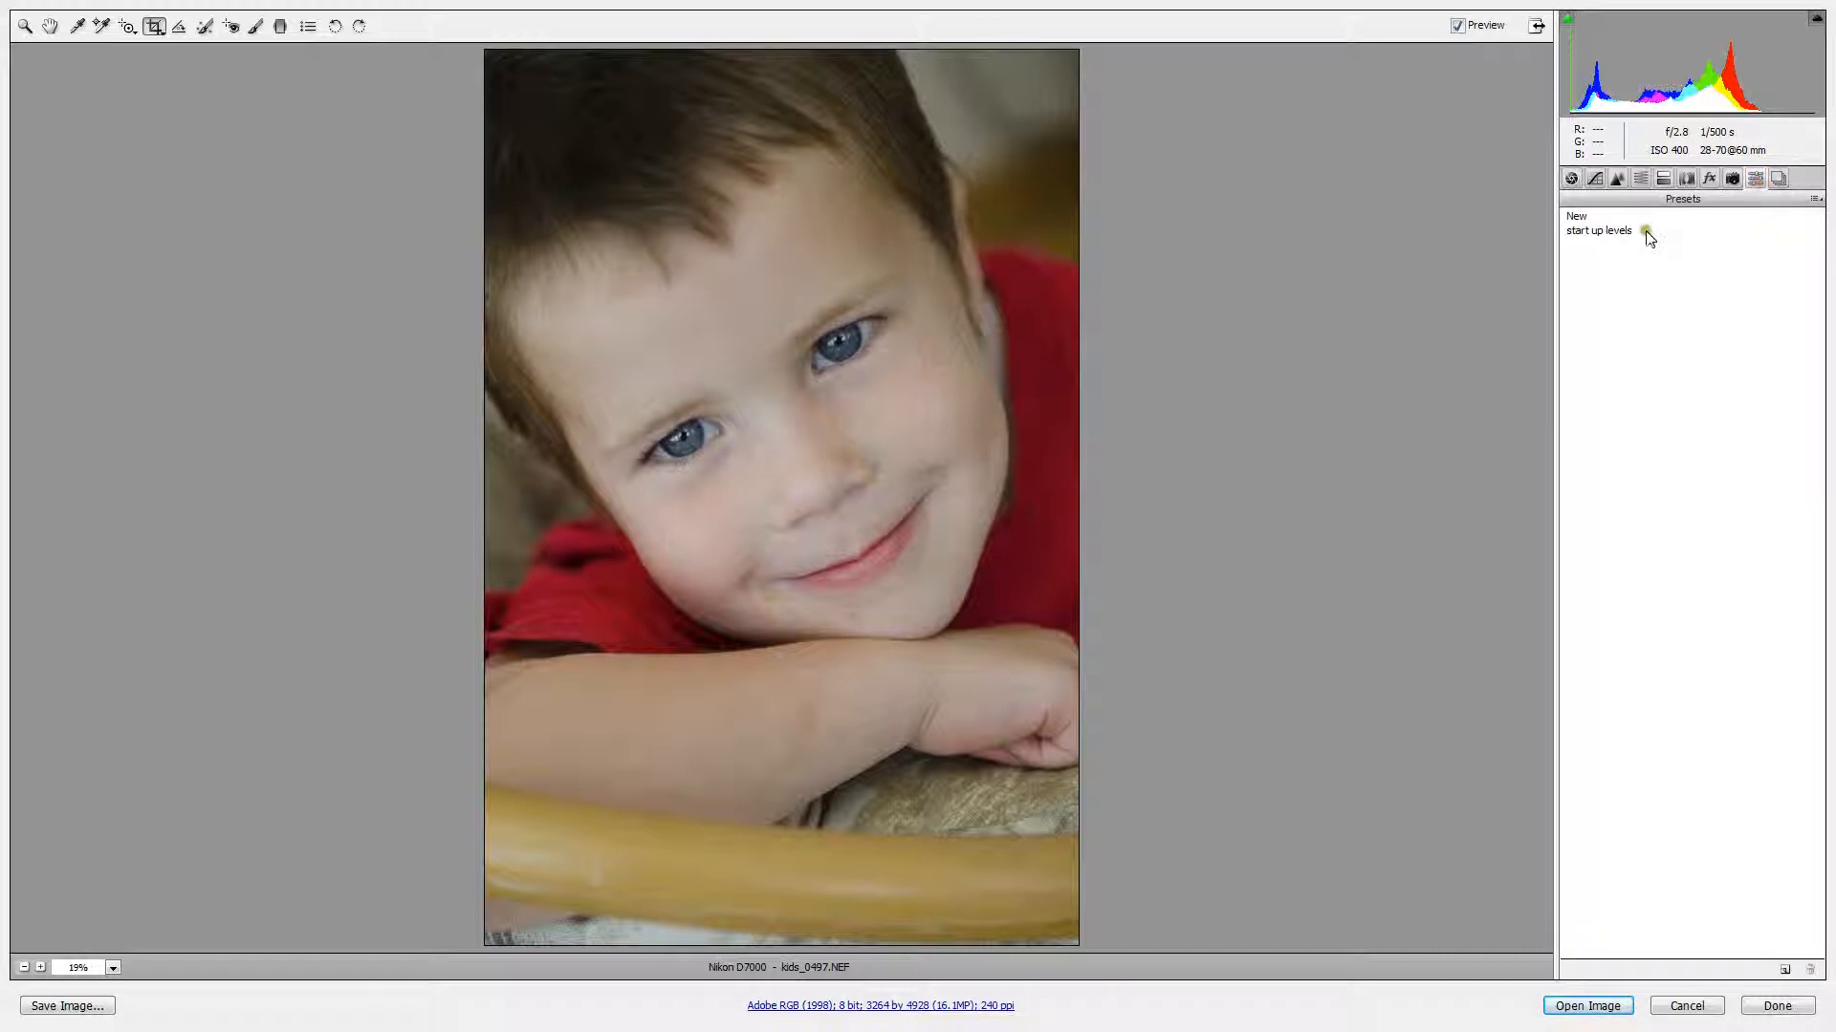
click(1777, 179)
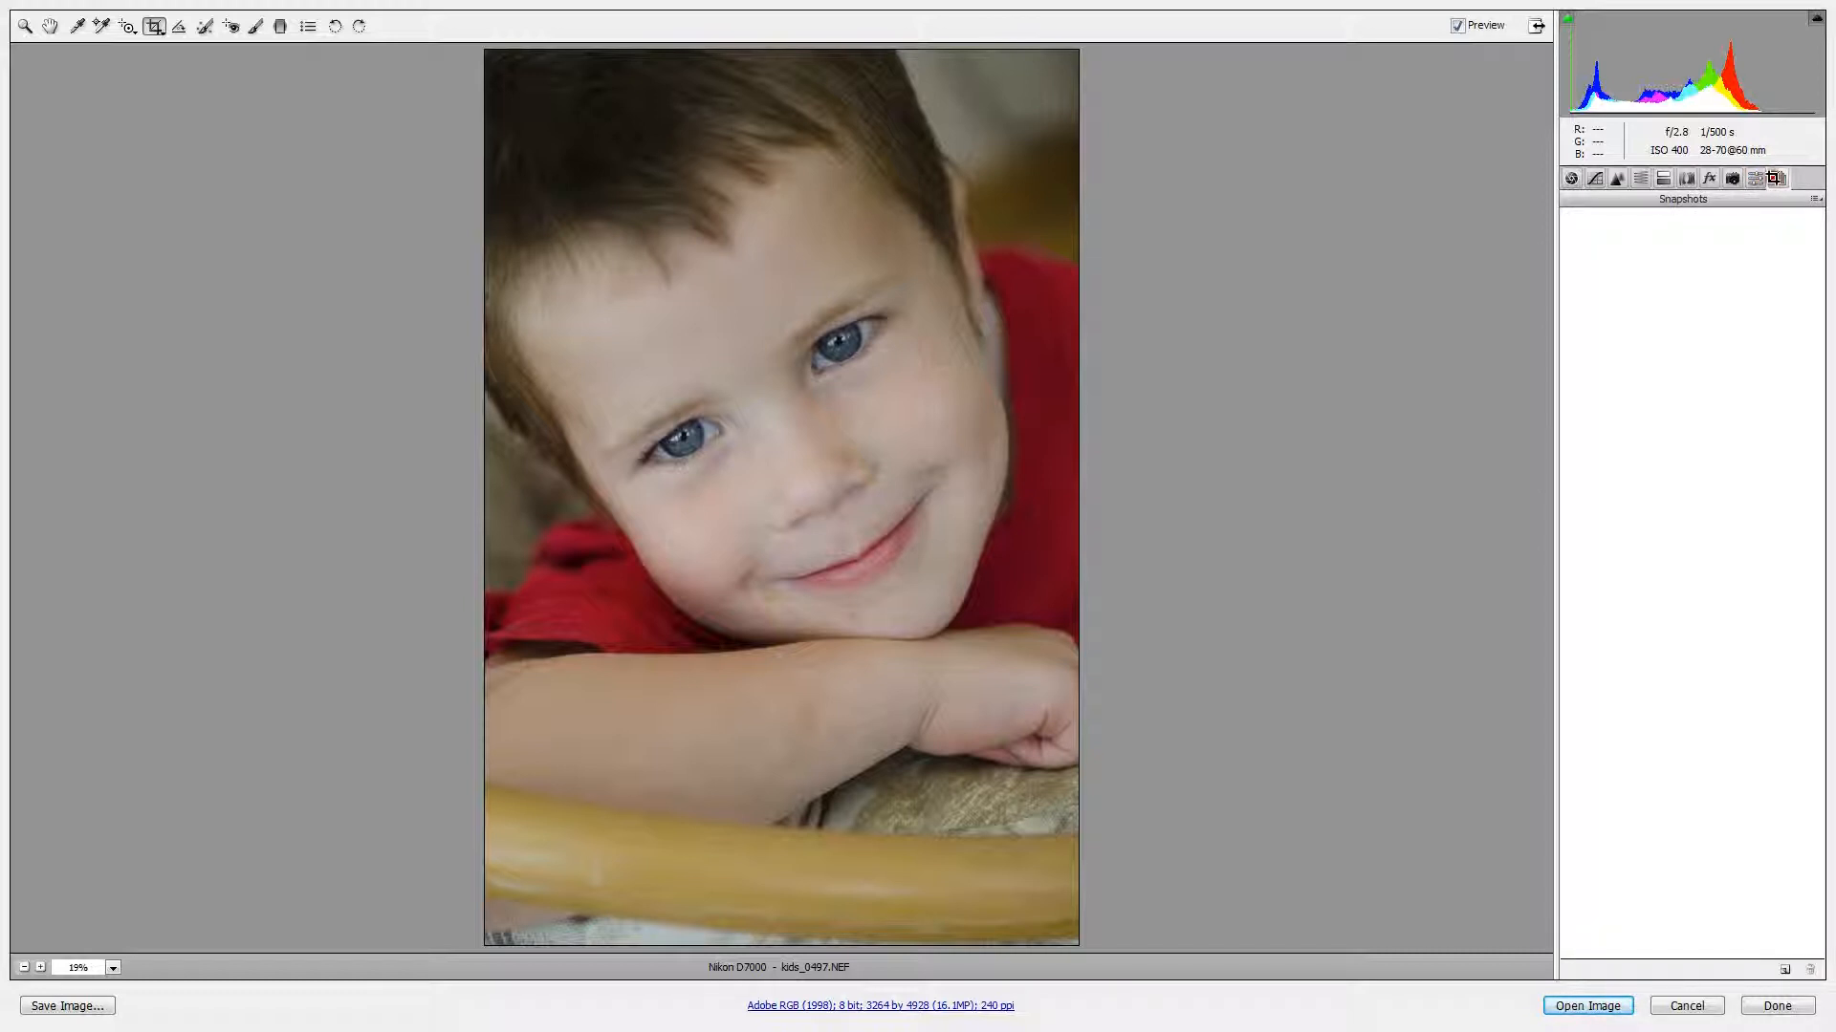
Raise the photo's Blacks value to 9 in the Basic adjustments.
click(1573, 182)
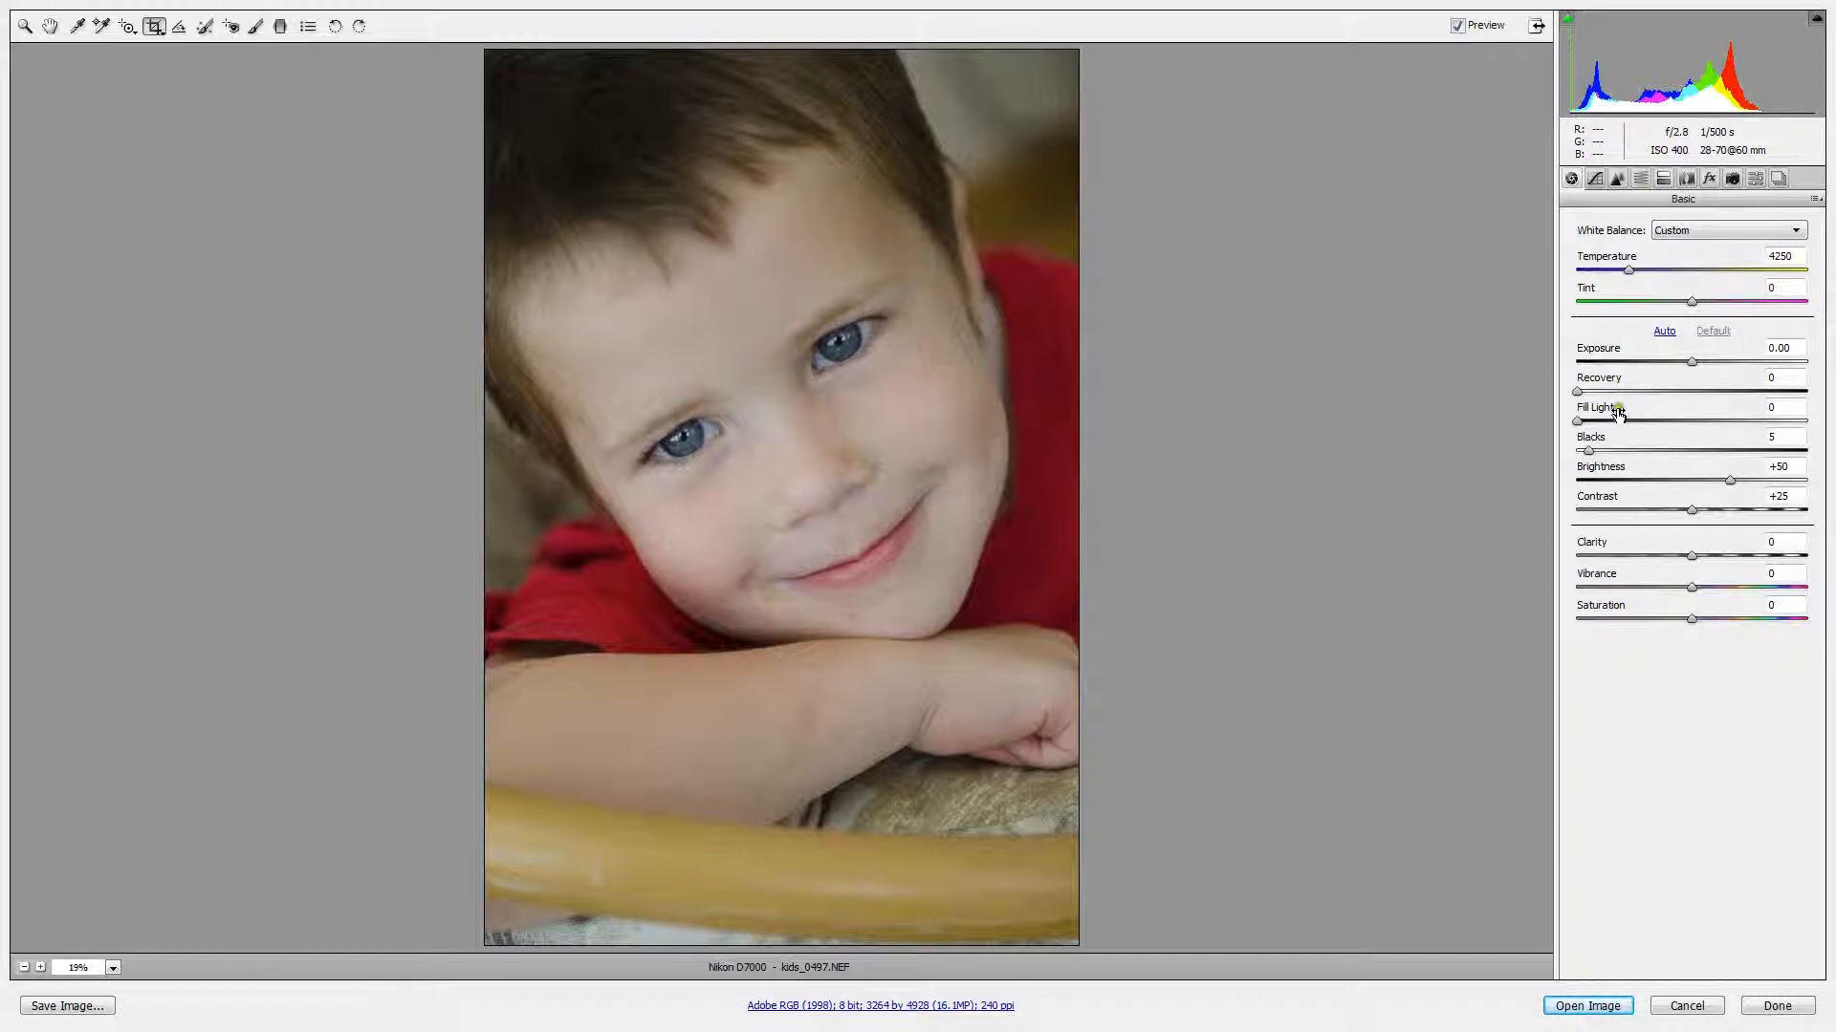
click(1590, 456)
drag(1590, 456, 1597, 458)
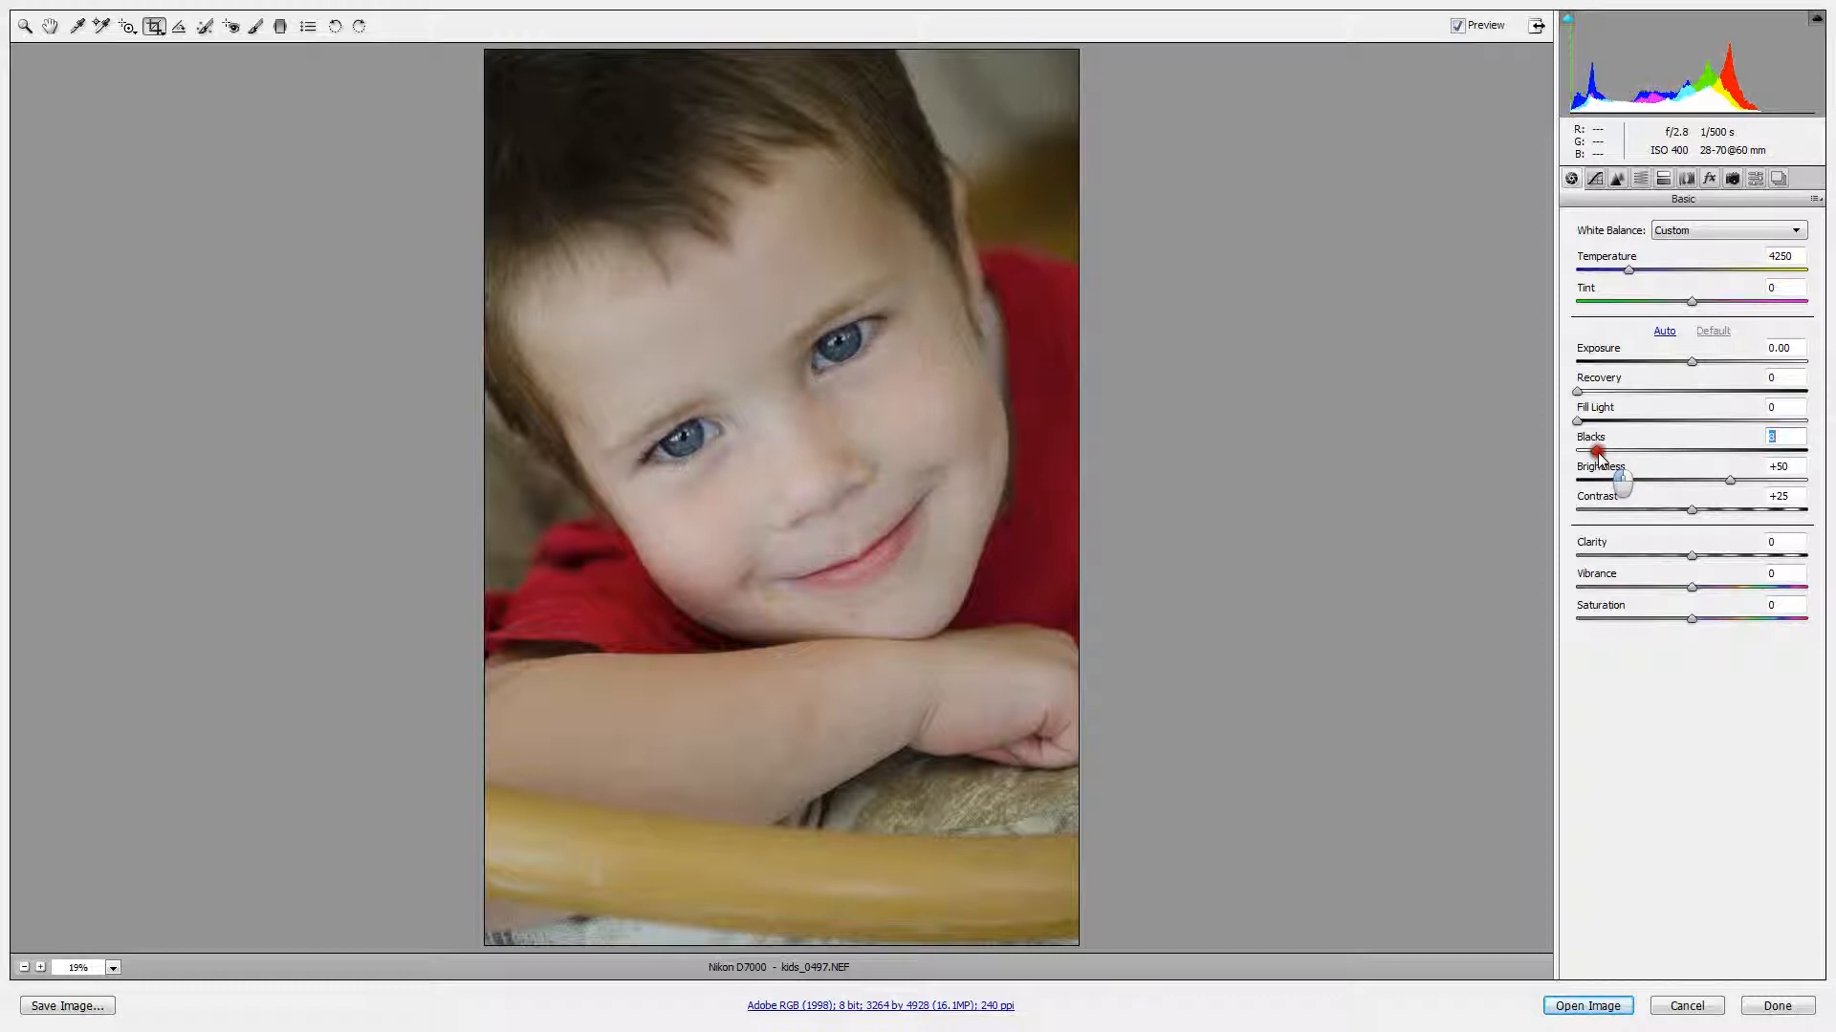
drag(1598, 456, 1600, 458)
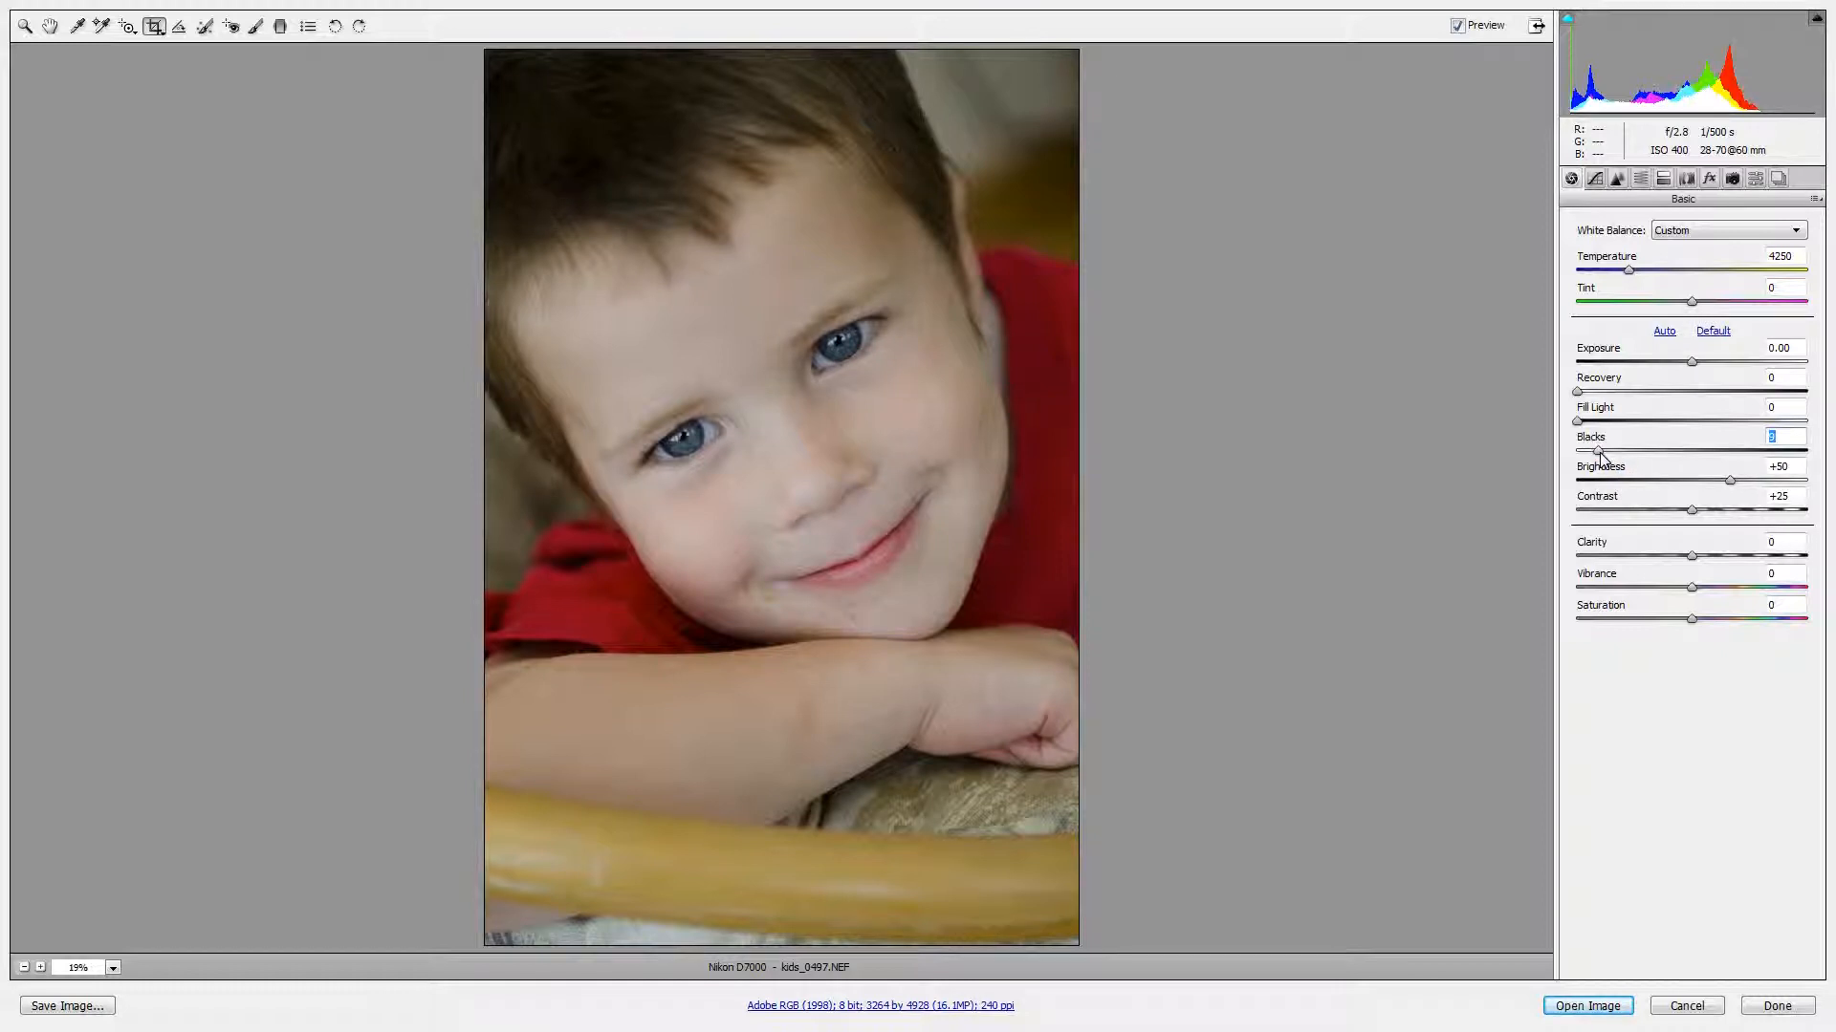
Compare the photo with and without the current Basic adjustments, leaving the preview on.
click(1459, 29)
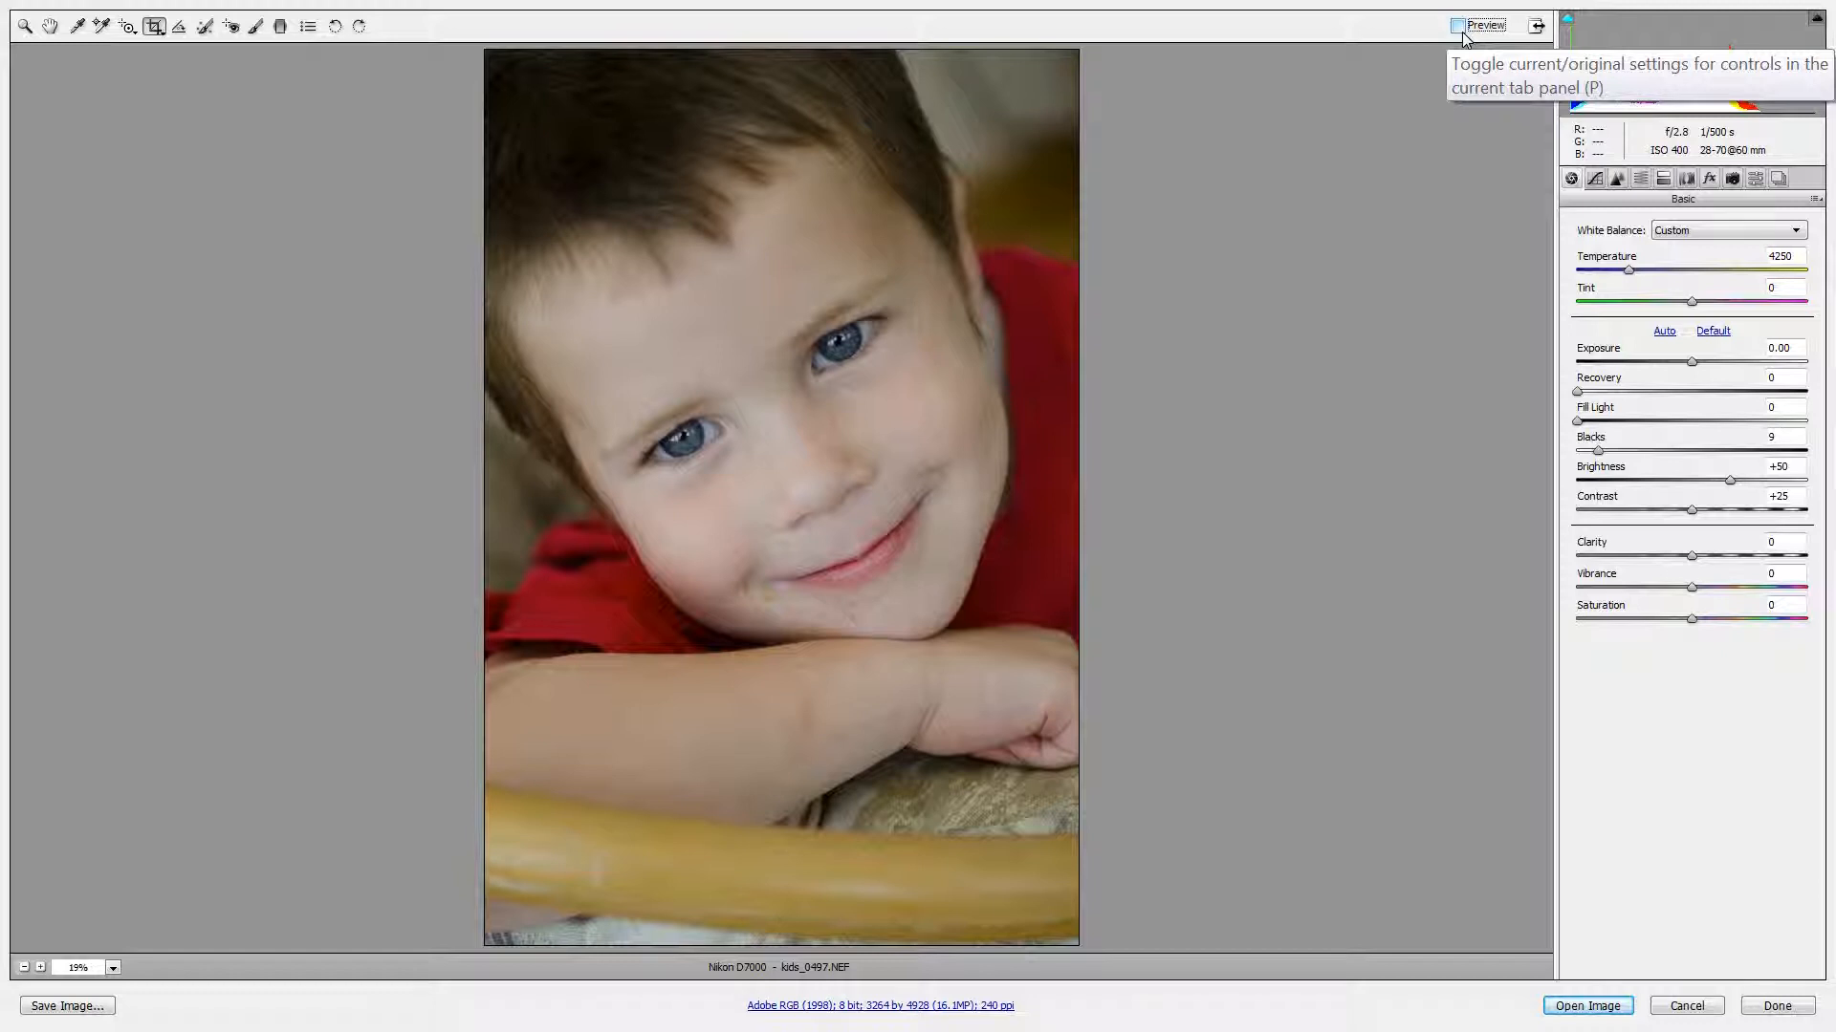
click(1458, 29)
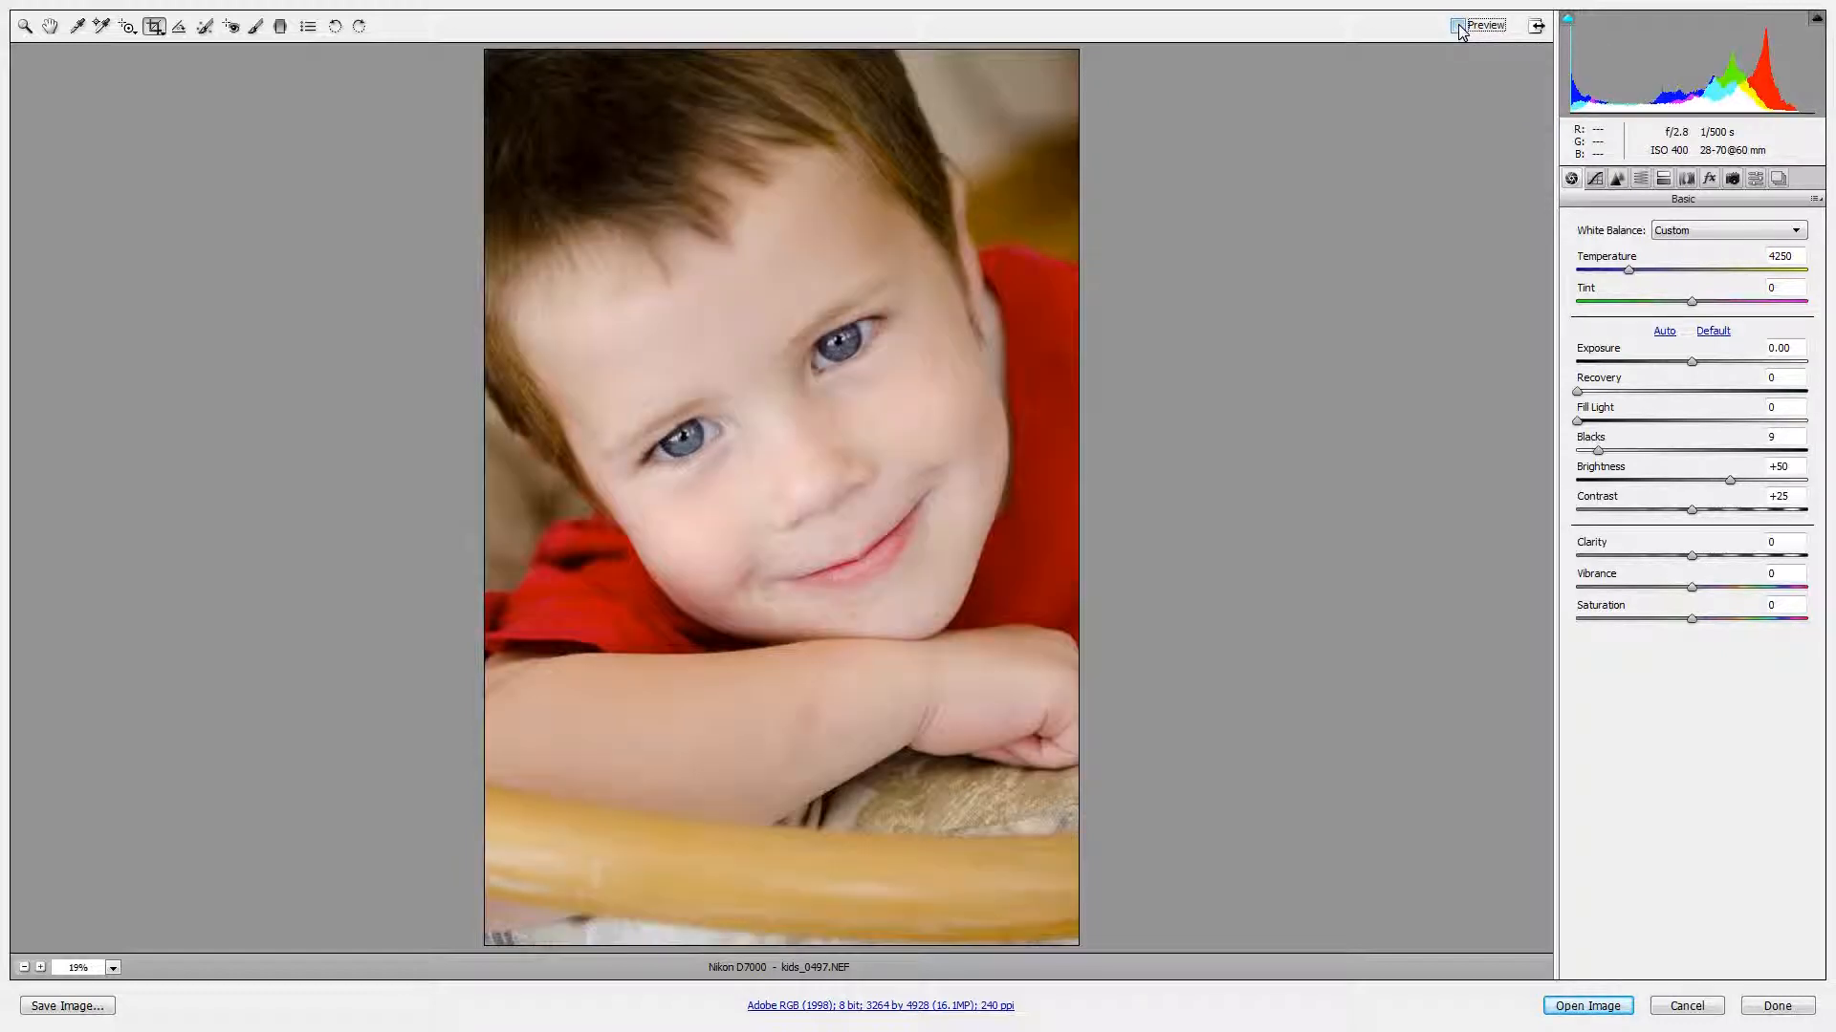
click(1458, 28)
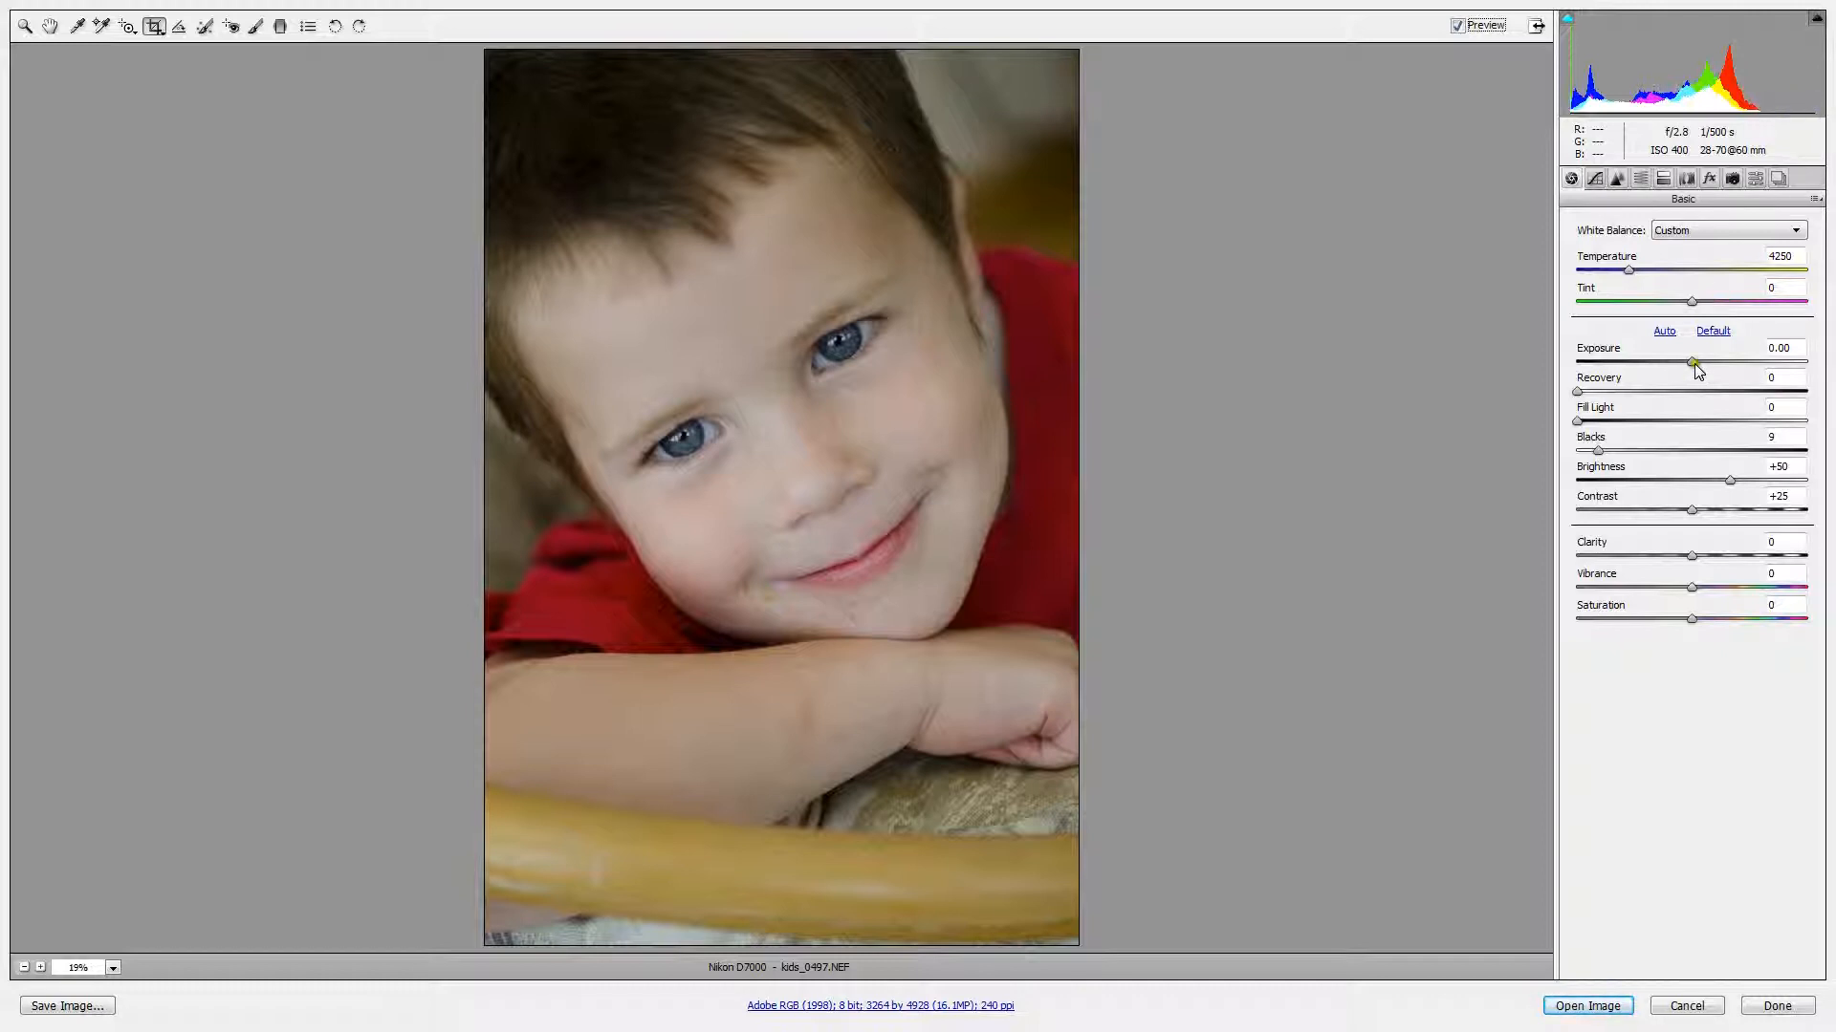
Brighten the photo by setting Exposure to +0.80, after testing a stronger value of +1.40.
drag(1694, 363, 1718, 365)
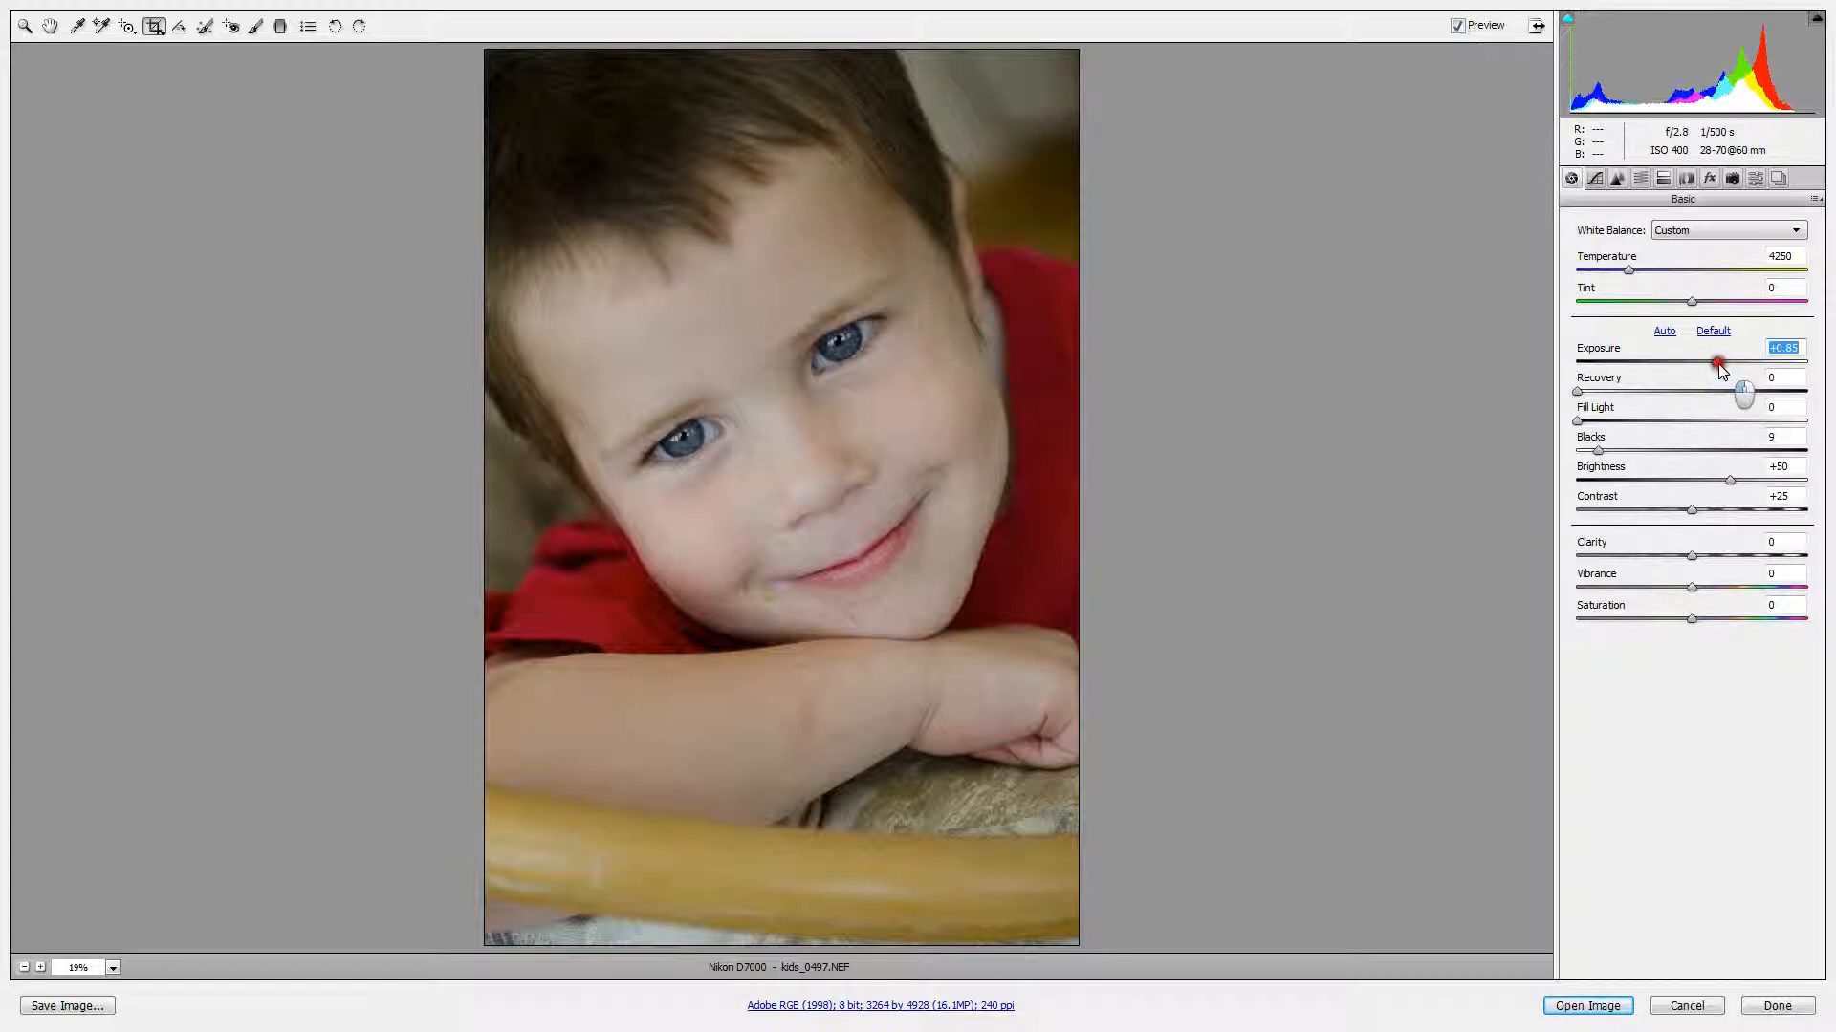
drag(1718, 365, 1734, 365)
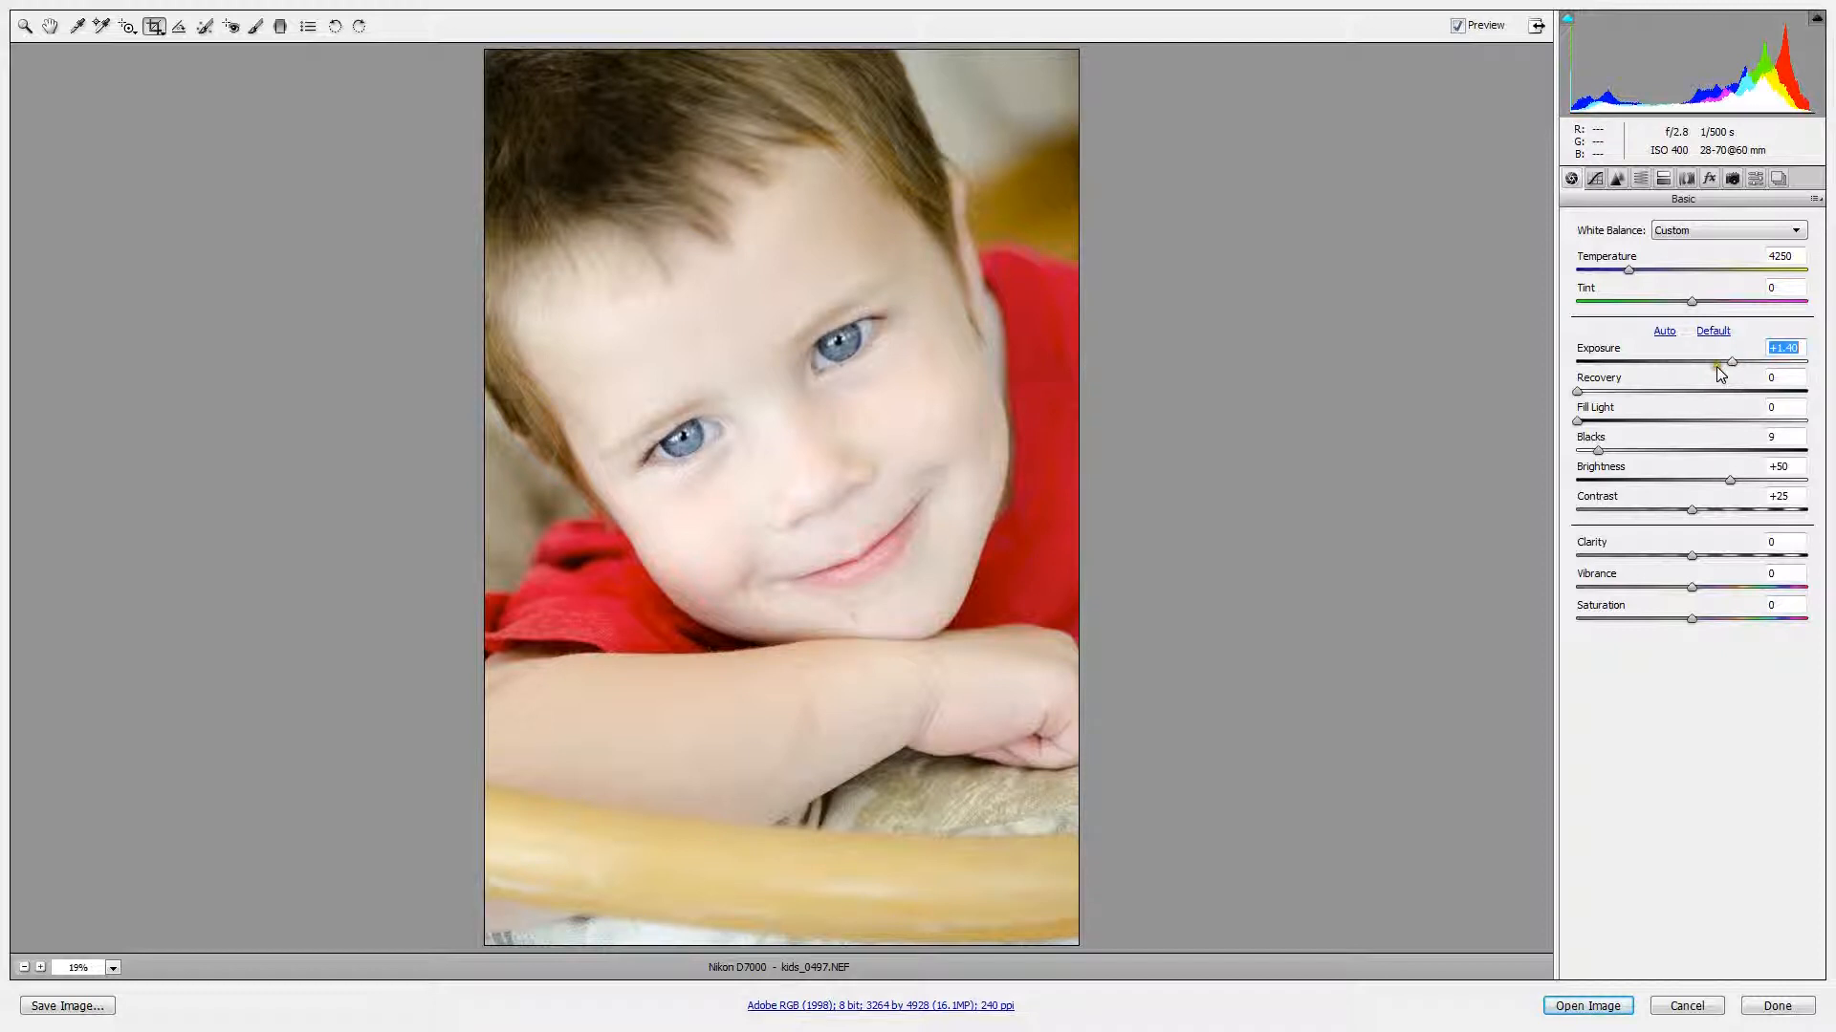
click(1731, 361)
drag(1732, 363, 1715, 366)
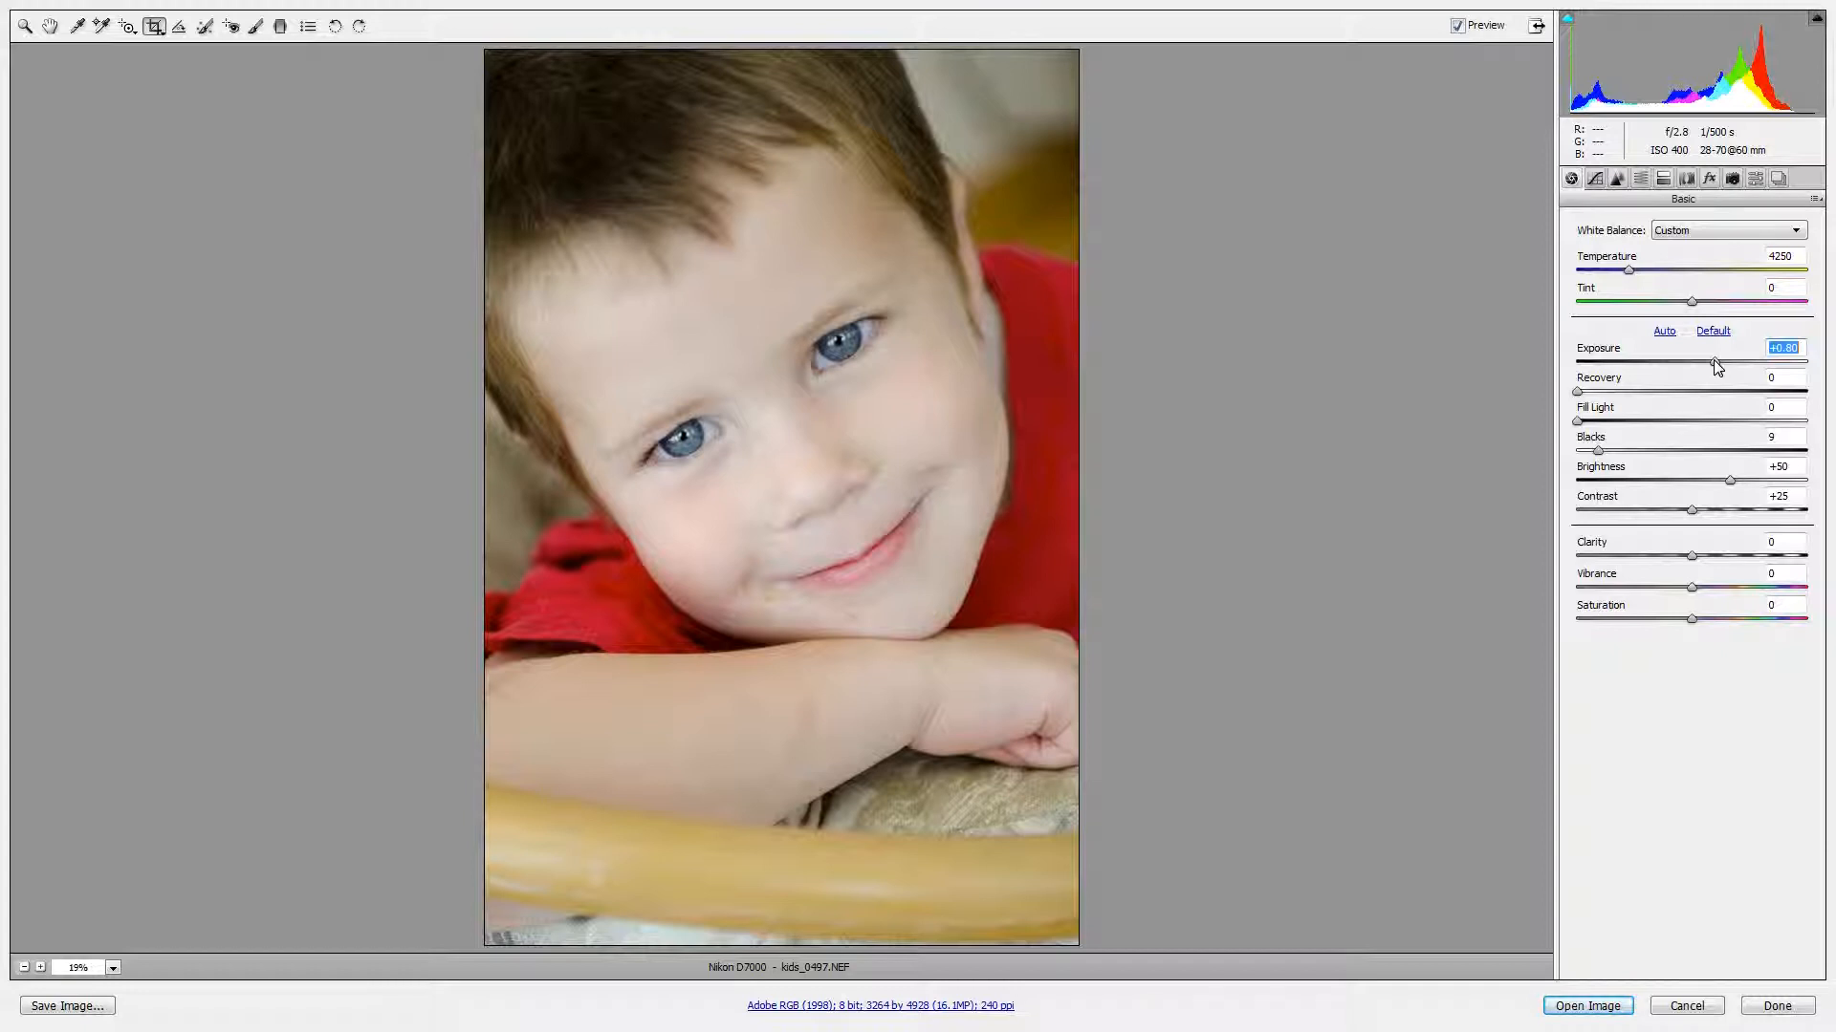
click(1711, 361)
Test a warmer white balance Temperature of 5000, and cool it back to about 4150.
drag(1626, 270, 1646, 271)
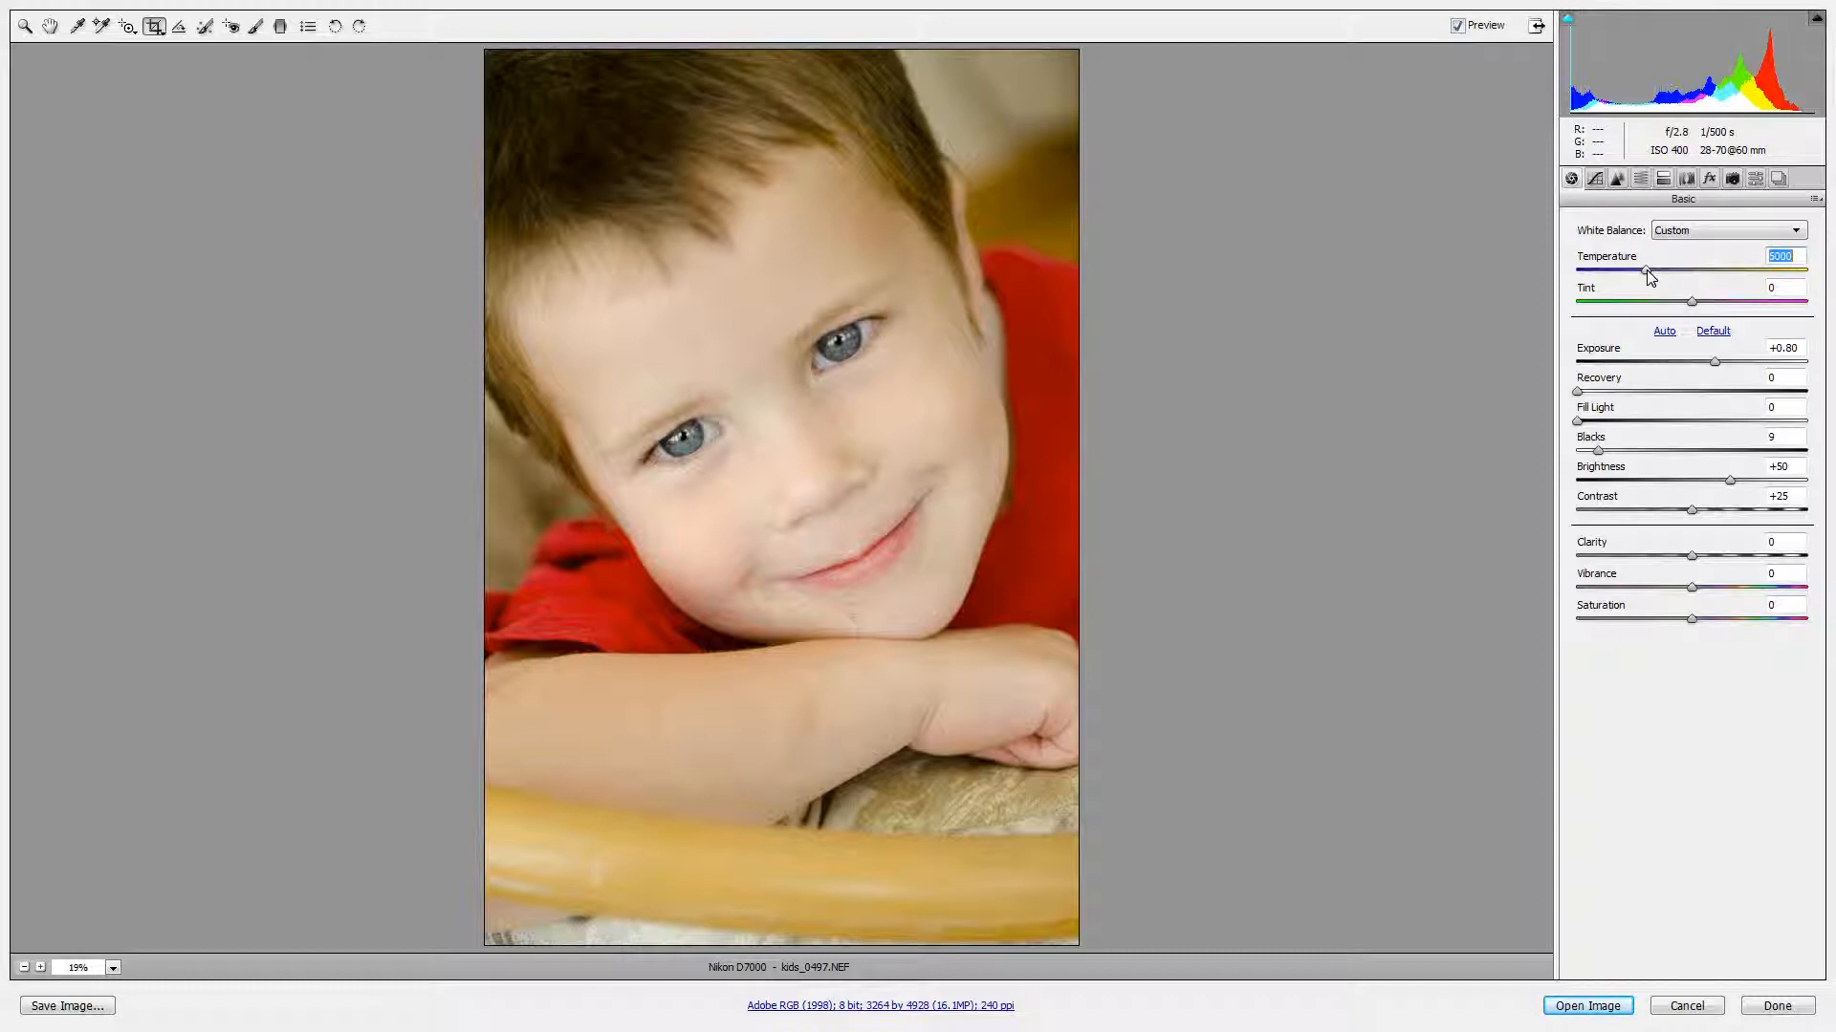
drag(1647, 270, 1630, 276)
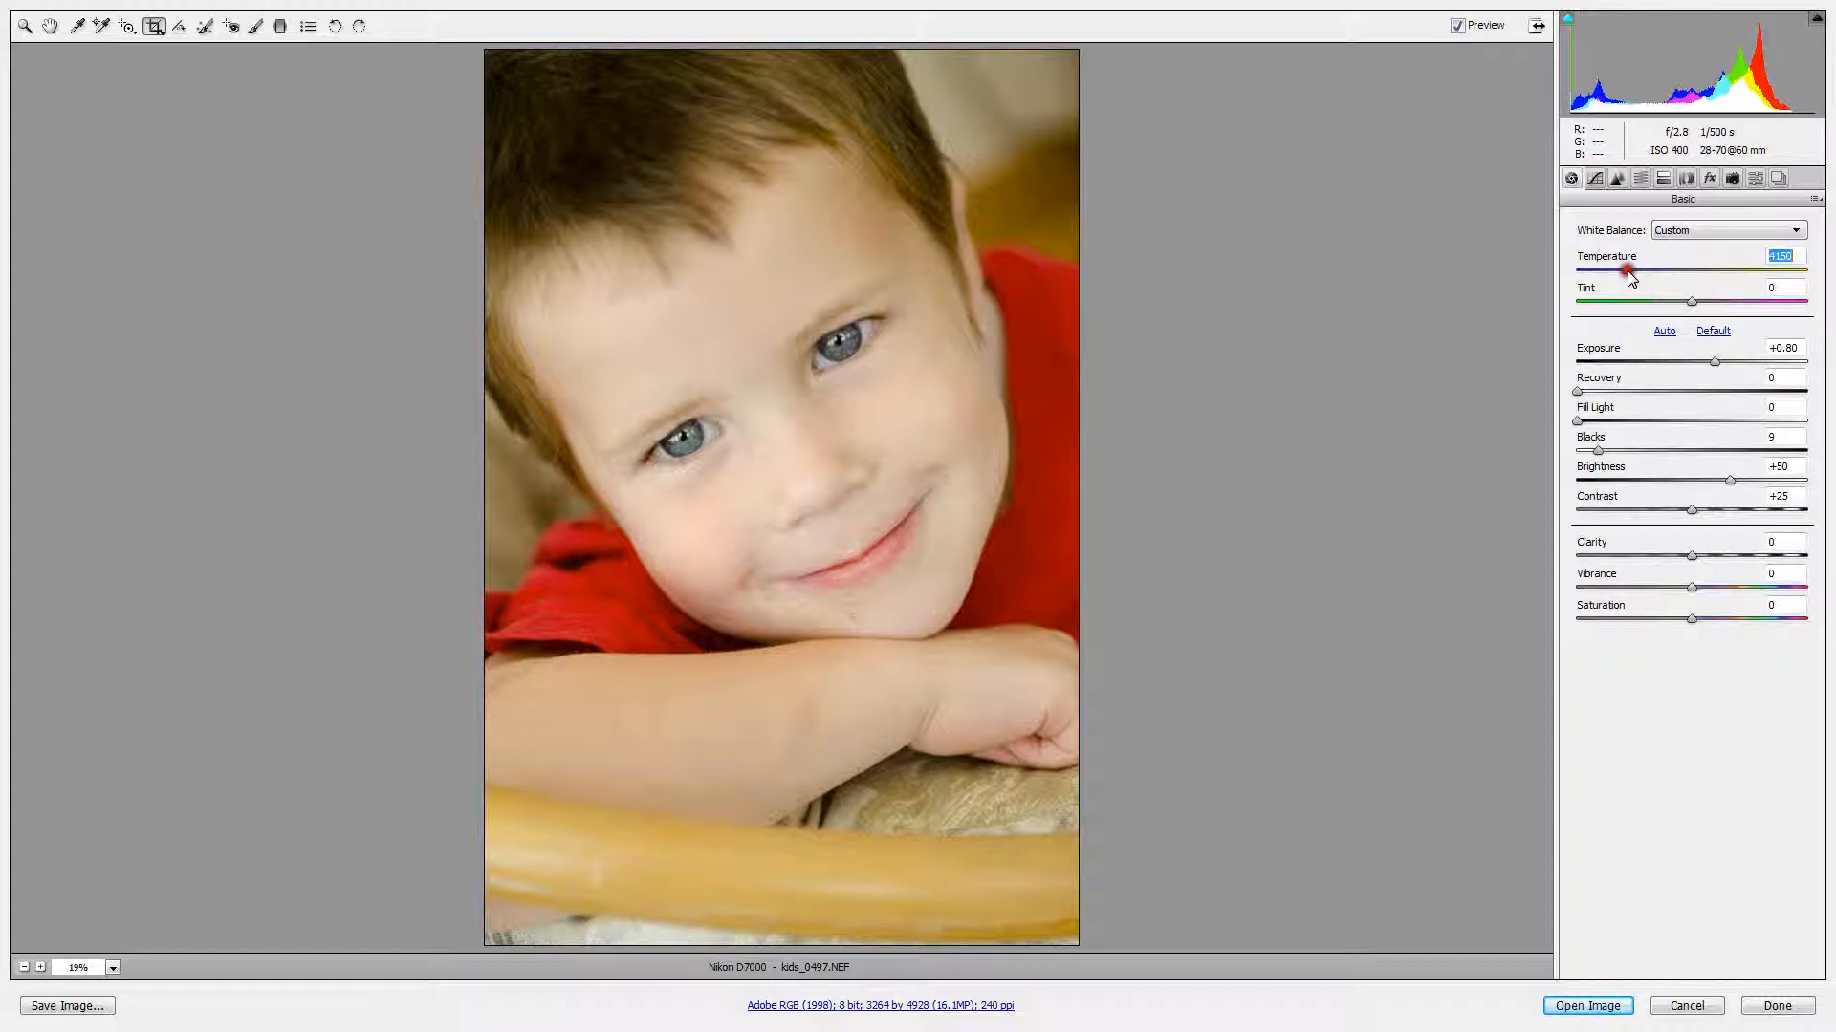